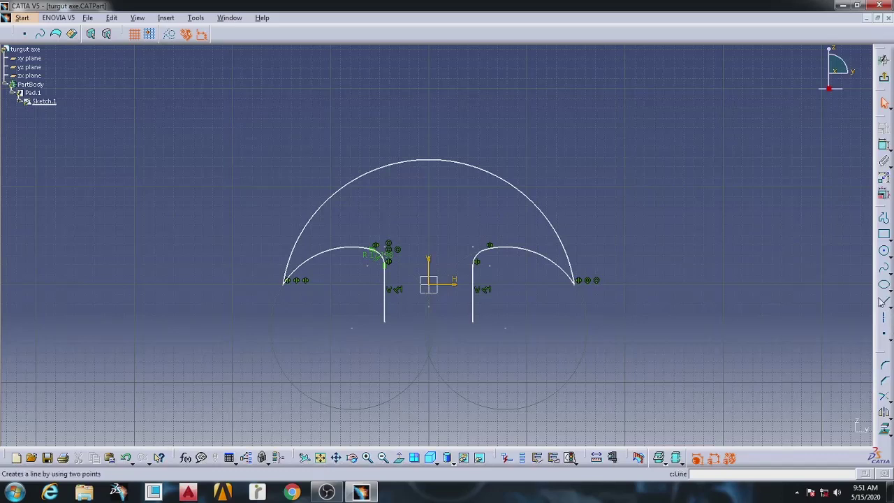
# Step: Draw a line across the slot bottom to close the blade profile
pyautogui.click(883, 302)
pyautogui.click(386, 321)
pyautogui.click(473, 321)
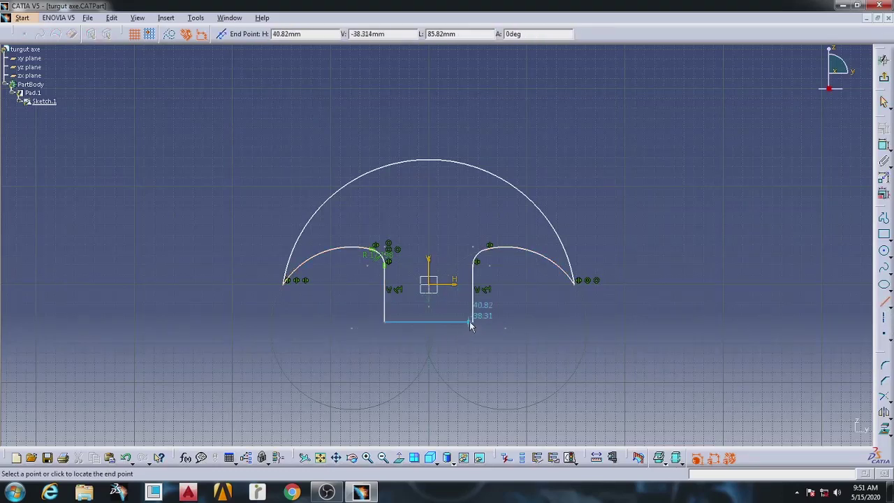
# Step: Dimension the outer arc as R150 and the 296.604 span between the arc endpoints
pyautogui.click(460, 339)
pyautogui.click(883, 145)
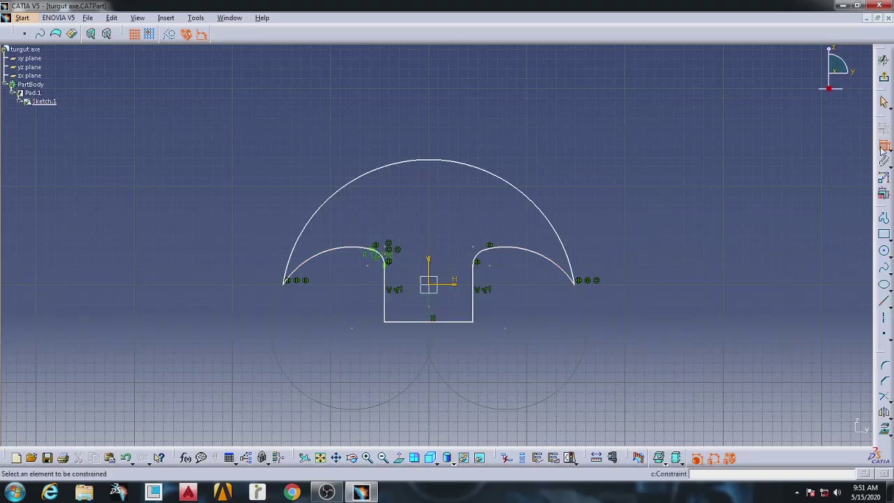
pyautogui.click(436, 160)
pyautogui.click(526, 120)
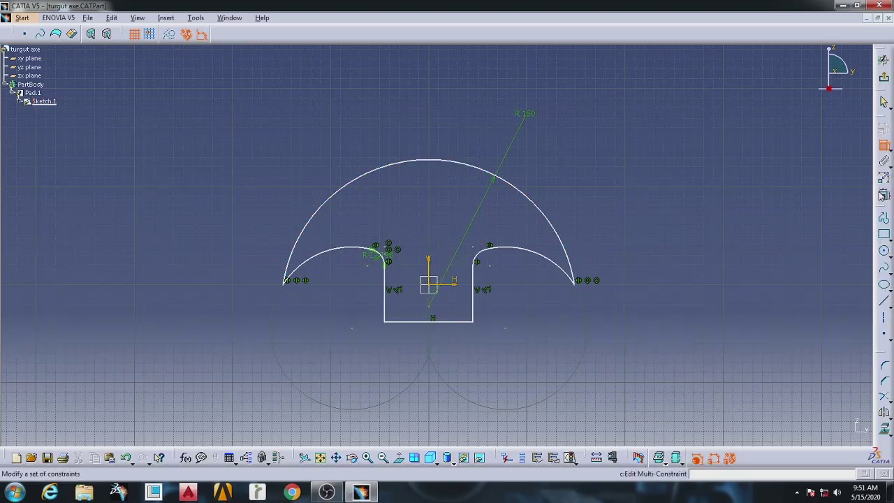
pyautogui.click(286, 284)
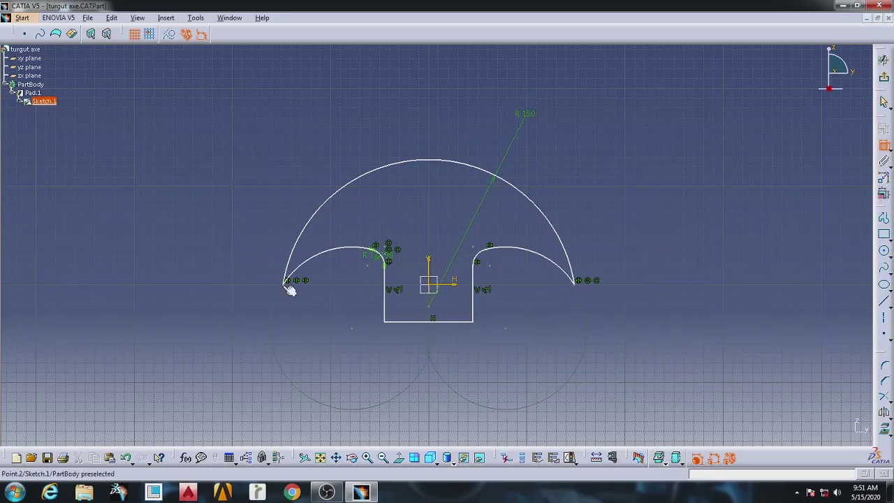
pyautogui.click(579, 288)
pyautogui.click(434, 88)
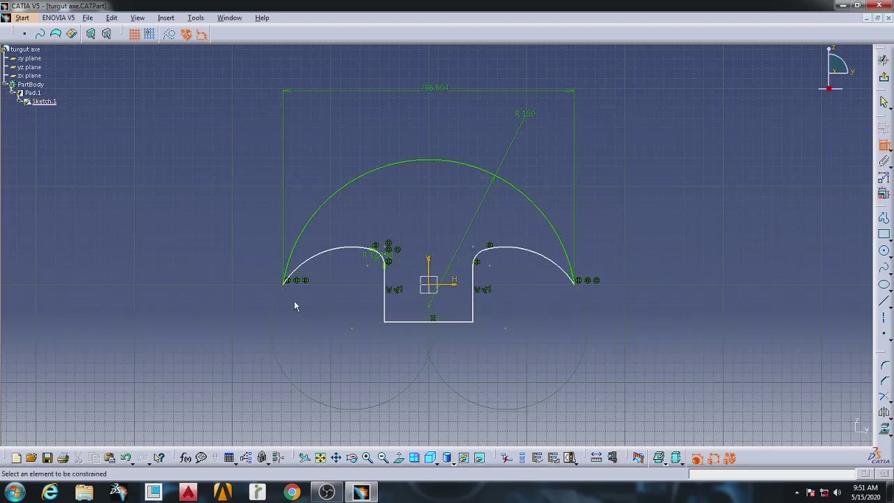
# Step: Dimension the R83.984 inner arc and the slot width, then exit to rebuild Pad.1
pyautogui.click(320, 261)
pyautogui.click(330, 296)
pyautogui.click(426, 322)
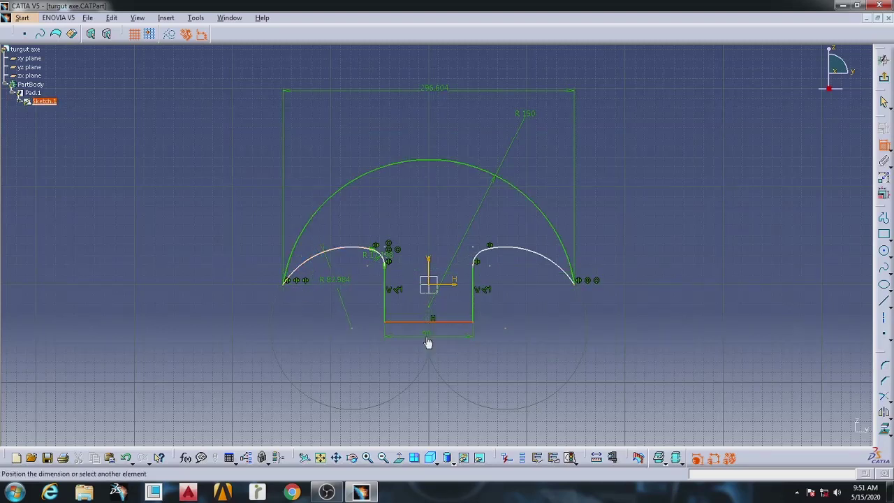
pyautogui.click(426, 344)
pyautogui.click(883, 60)
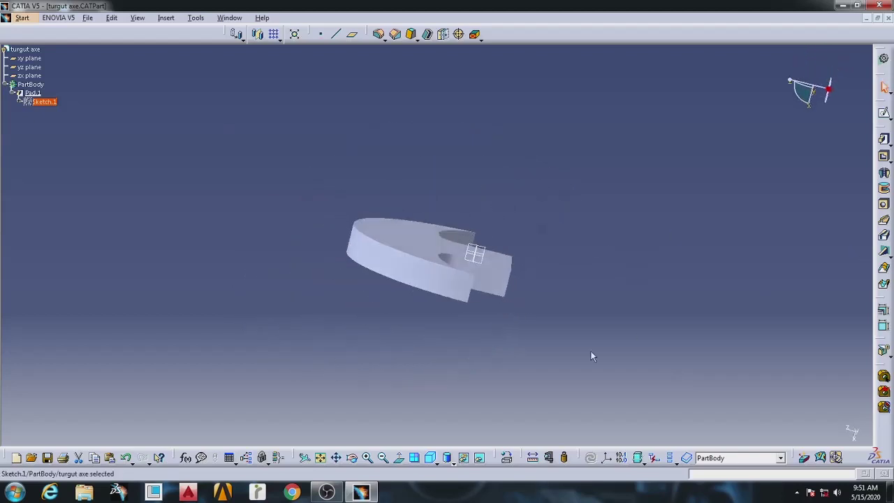
# Step: Chamfer the blade's top curved edge 80 mm by 15 mm
pyautogui.click(354, 467)
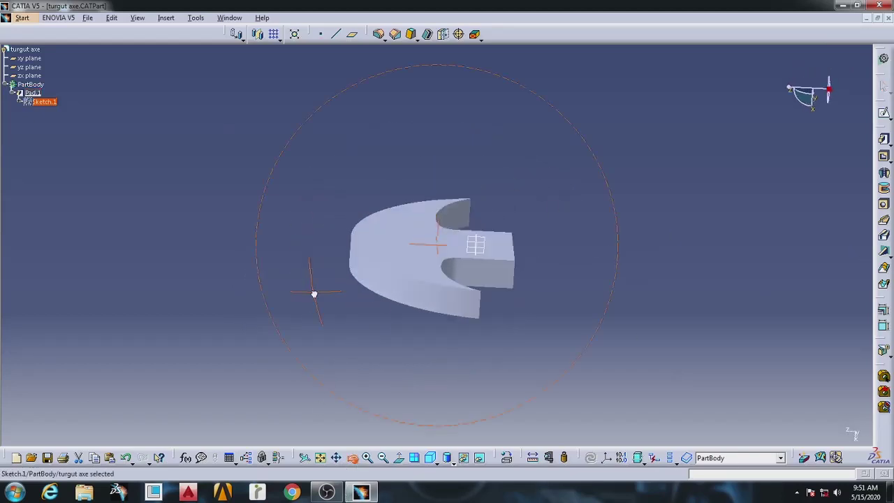
pyautogui.moveTo(313, 293); pyautogui.dragTo(359, 328)
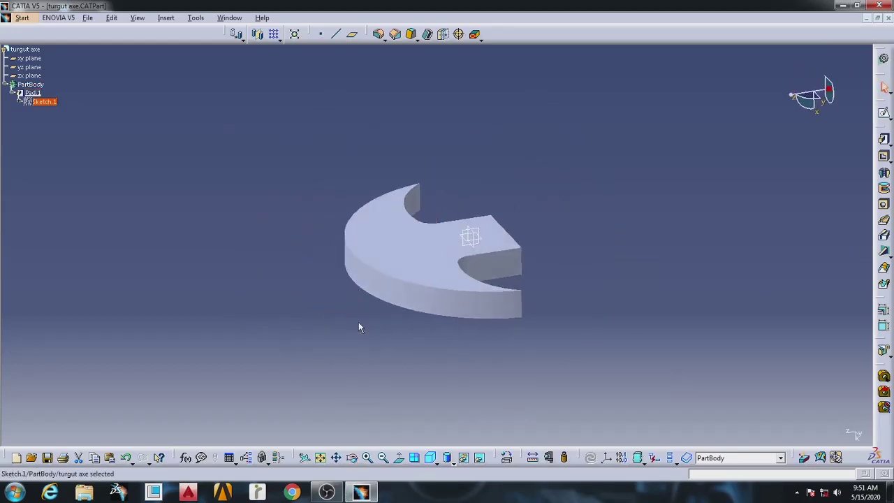
pyautogui.click(410, 35)
pyautogui.click(380, 278)
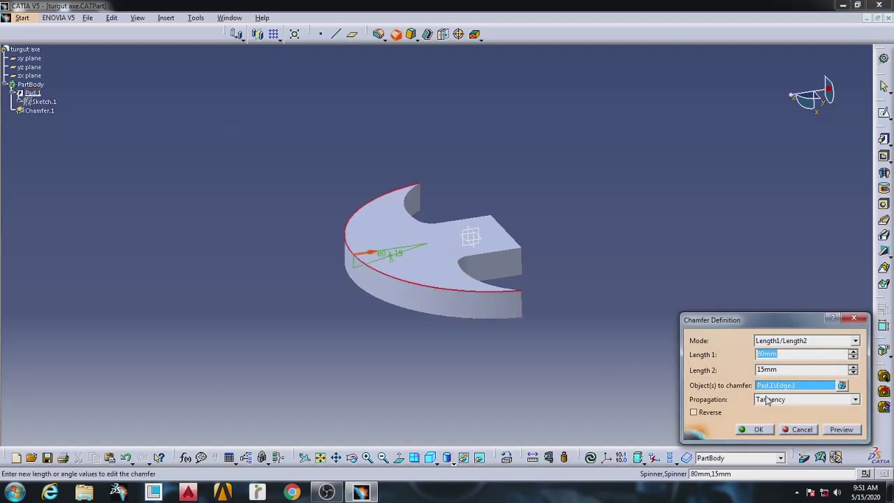
pyautogui.click(835, 431)
pyautogui.click(760, 429)
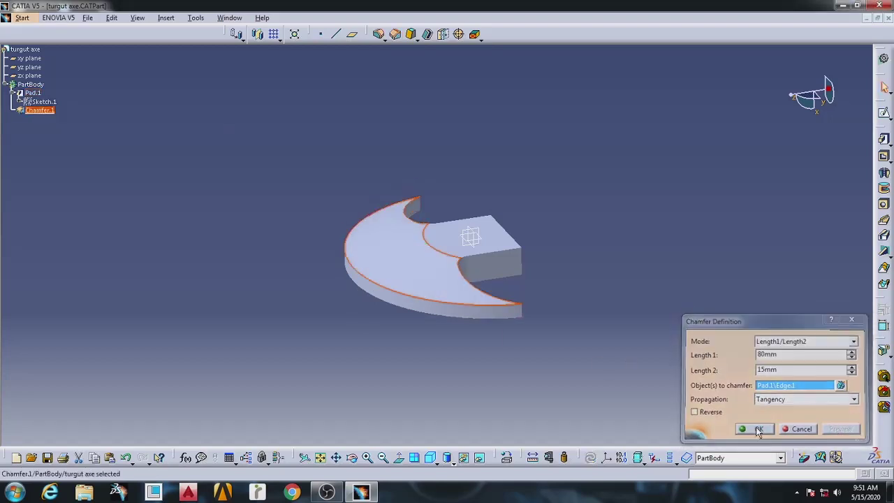
# Step: Chamfer the opposite curved edge with 15 mm lengths so the blade tapers sharp
pyautogui.click(362, 456)
pyautogui.moveTo(409, 233)
pyautogui.mouseDown()
pyautogui.moveTo(500, 108)
pyautogui.moveTo(612, 244)
pyautogui.moveTo(514, 359)
pyautogui.moveTo(554, 146)
pyautogui.moveTo(465, 338)
pyautogui.moveTo(485, 186)
pyautogui.mouseUp()
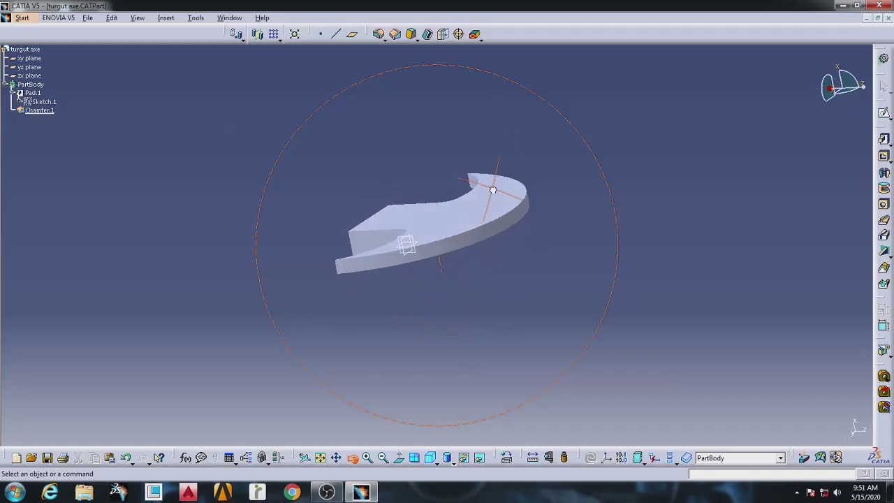
pyautogui.click(395, 34)
pyautogui.click(502, 224)
pyautogui.write('15')
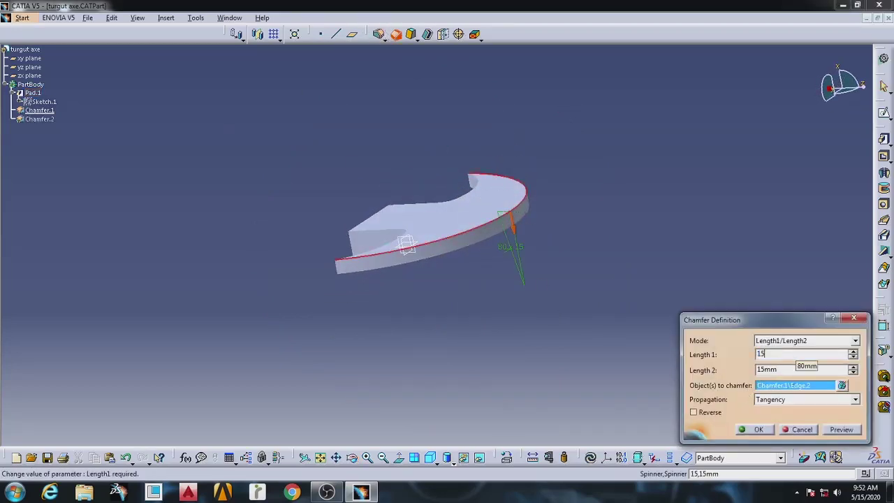
pyautogui.click(784, 370)
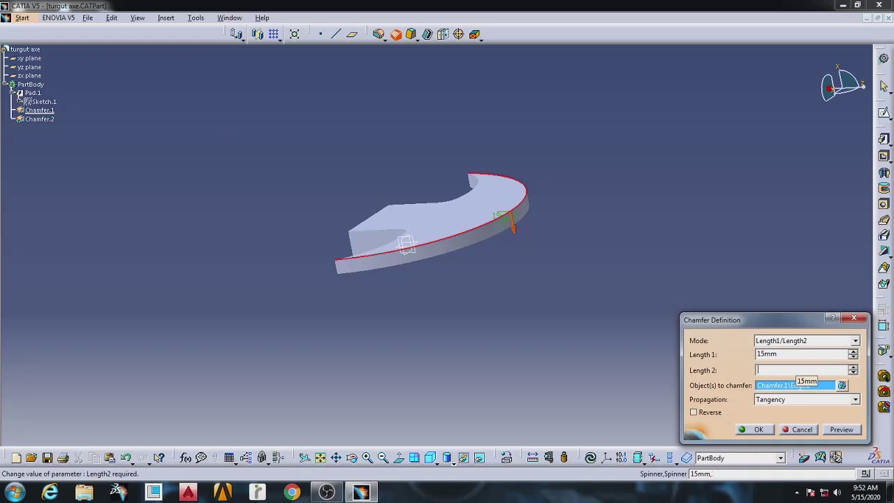
pyautogui.write('80')
pyautogui.press('Return')
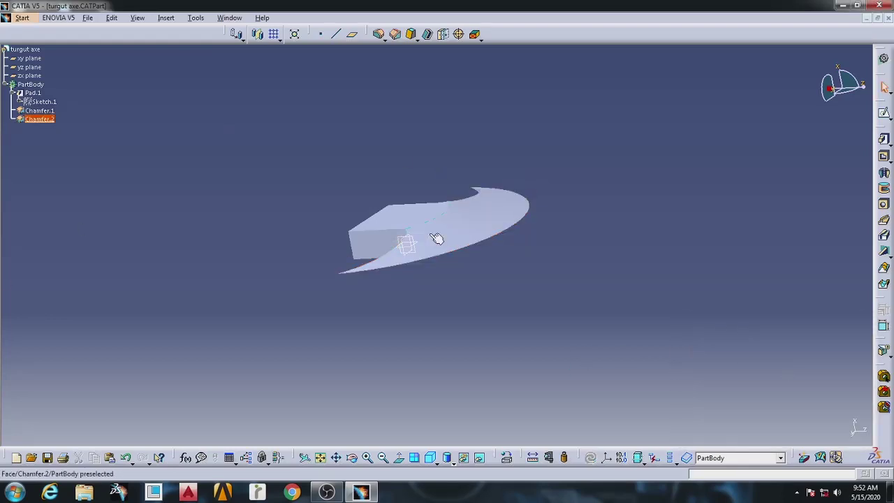
pyautogui.moveTo(287, 260); pyautogui.dragTo(508, 202, button='middle')
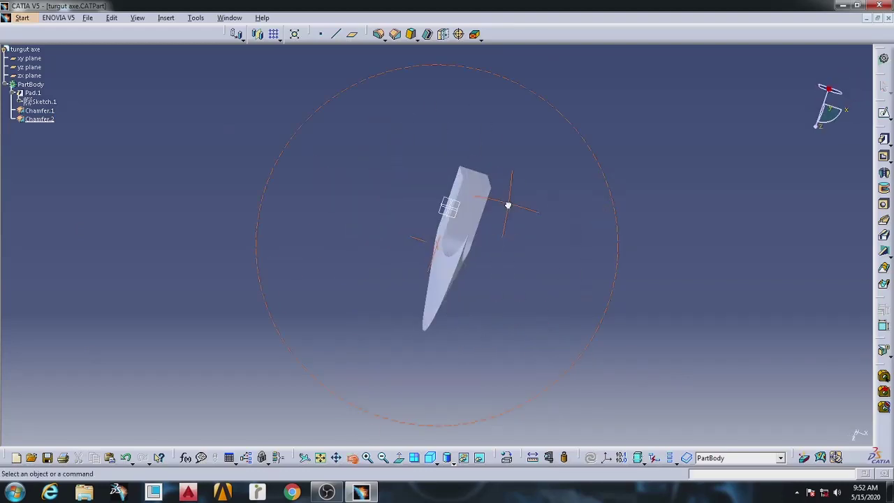
pyautogui.click(479, 209)
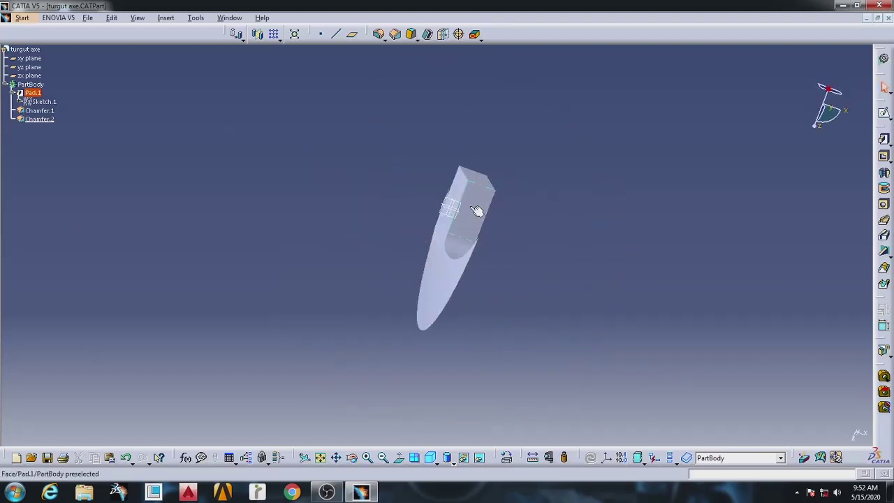
# Step: Sketch a circle on the blade's back face with a 60 mm diameter
pyautogui.click(883, 113)
pyautogui.click(883, 250)
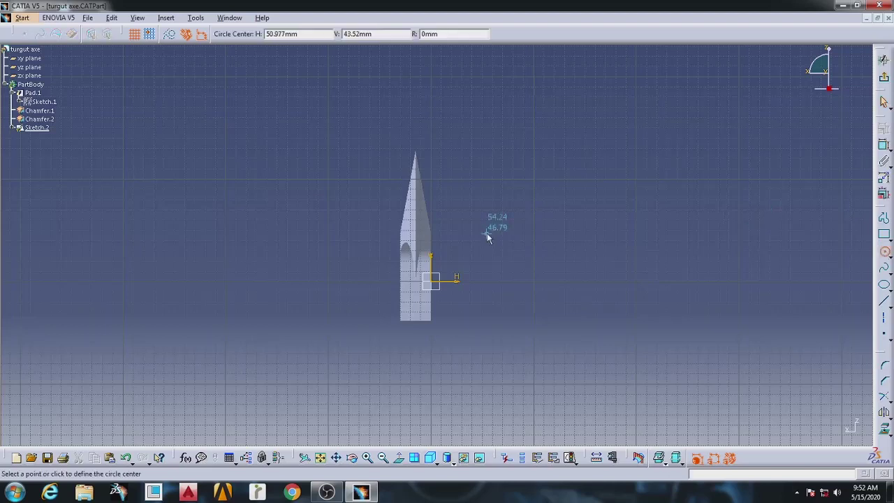
pyautogui.click(416, 328)
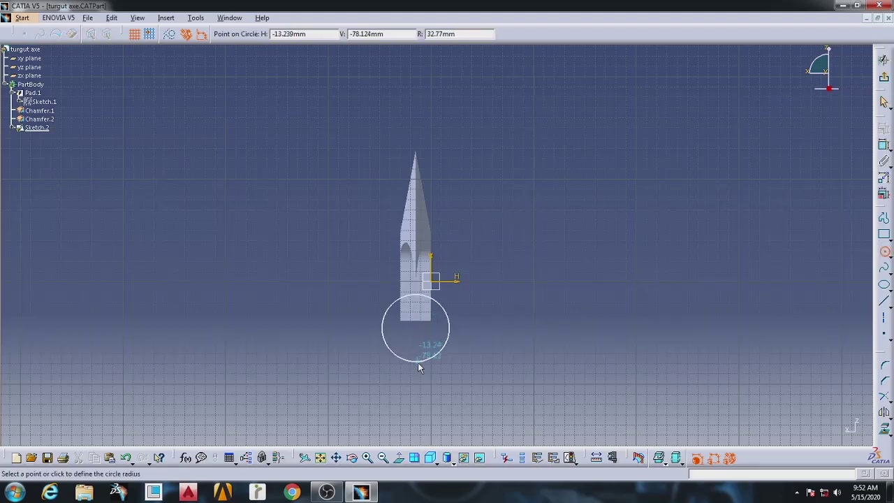
pyautogui.click(421, 357)
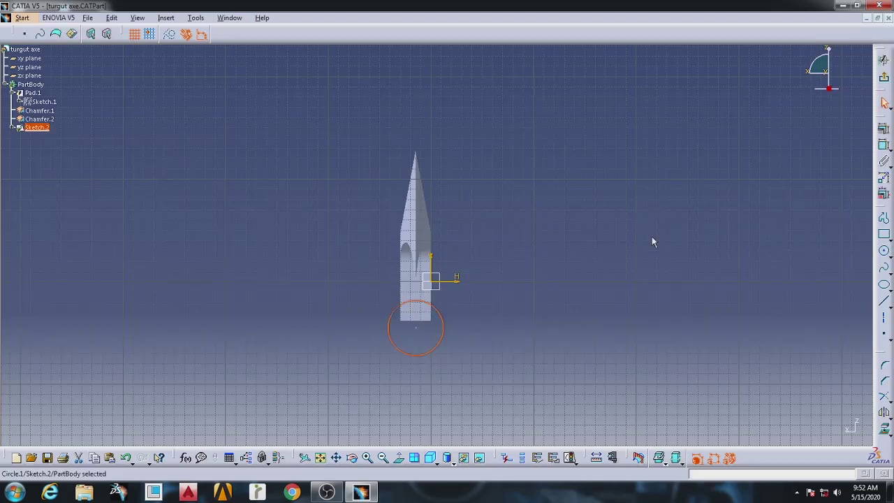
pyautogui.click(884, 146)
pyautogui.click(501, 301)
pyautogui.doubleClick(486, 299)
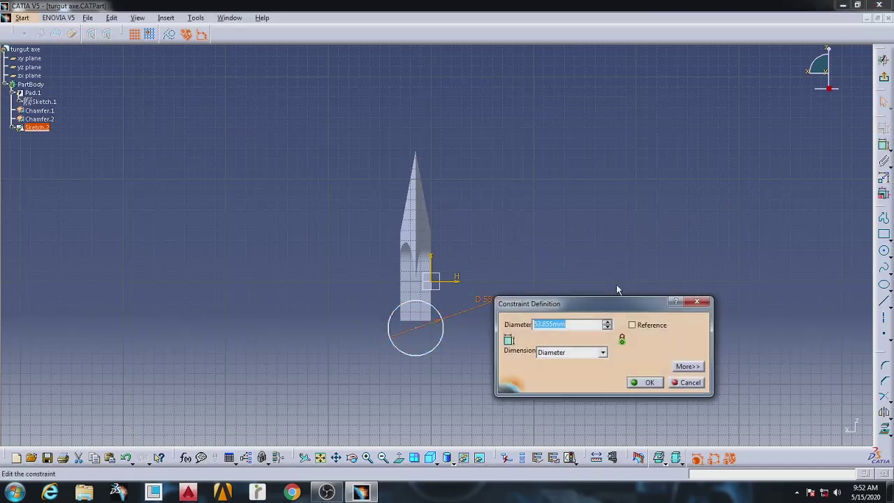
pyautogui.write('60')
pyautogui.press('Return')
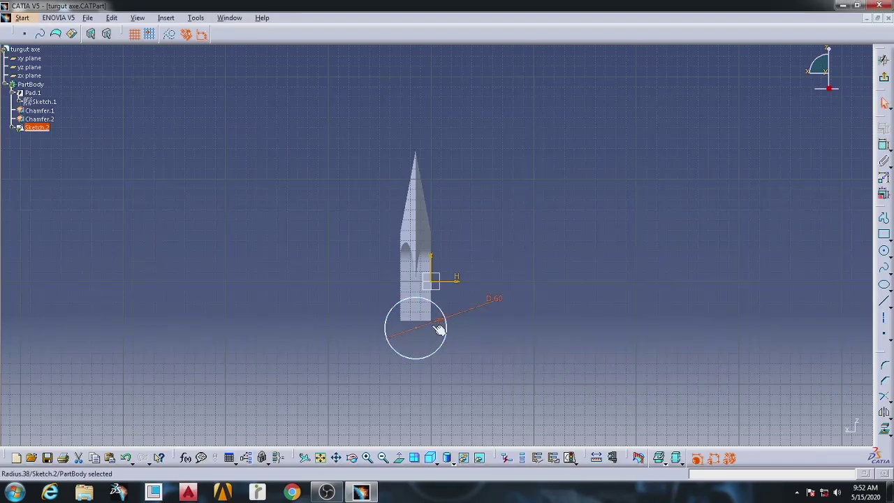
# Step: Position the circle 15 mm and 10 mm from the face edges and exit the sketch
pyautogui.click(883, 146)
pyautogui.click(416, 328)
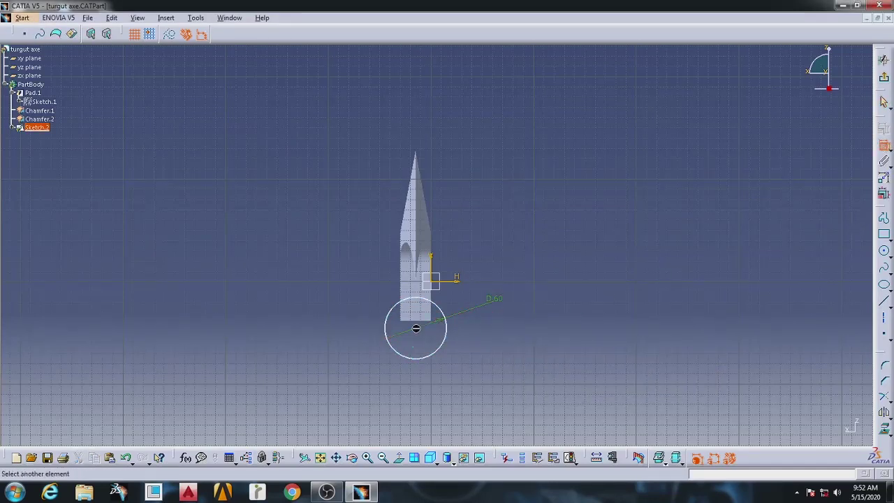
pyautogui.click(437, 316)
pyautogui.click(424, 353)
pyautogui.doubleClick(424, 351)
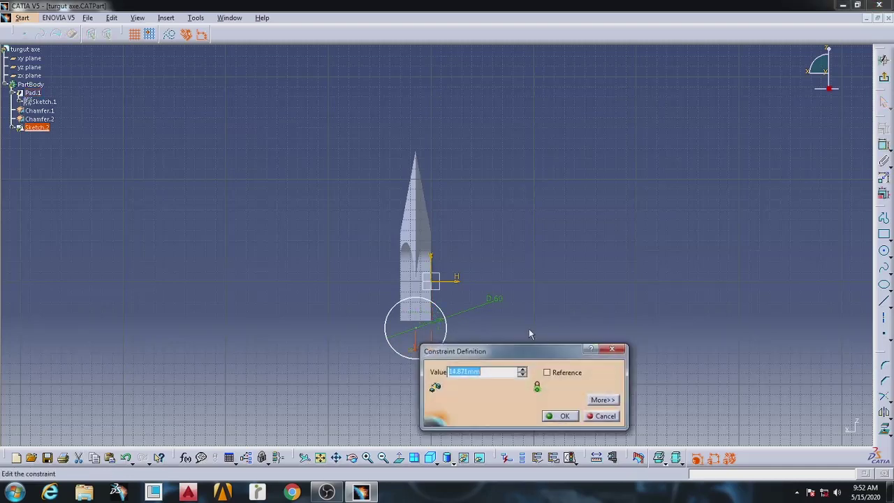
pyautogui.write('15')
pyautogui.press('Return')
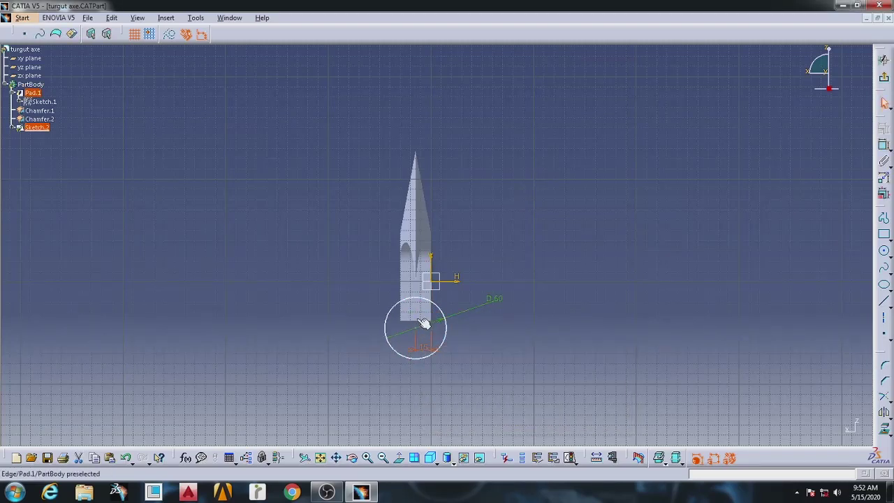
pyautogui.click(883, 144)
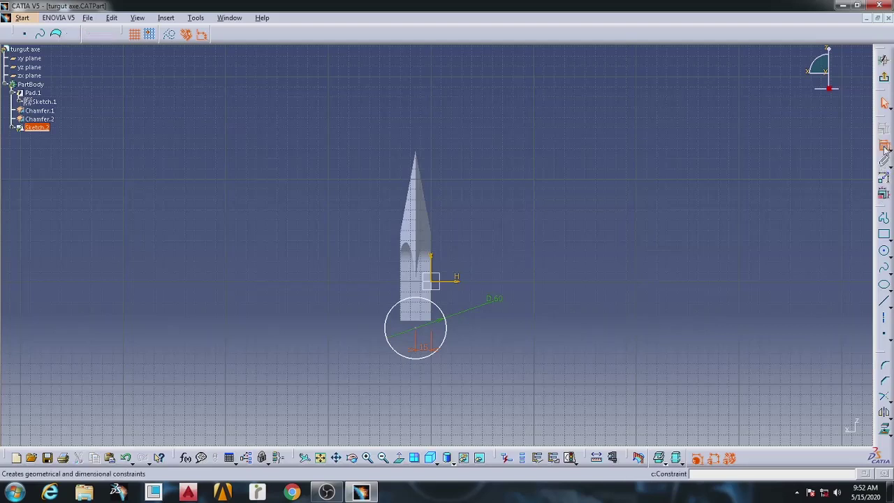
pyautogui.click(423, 331)
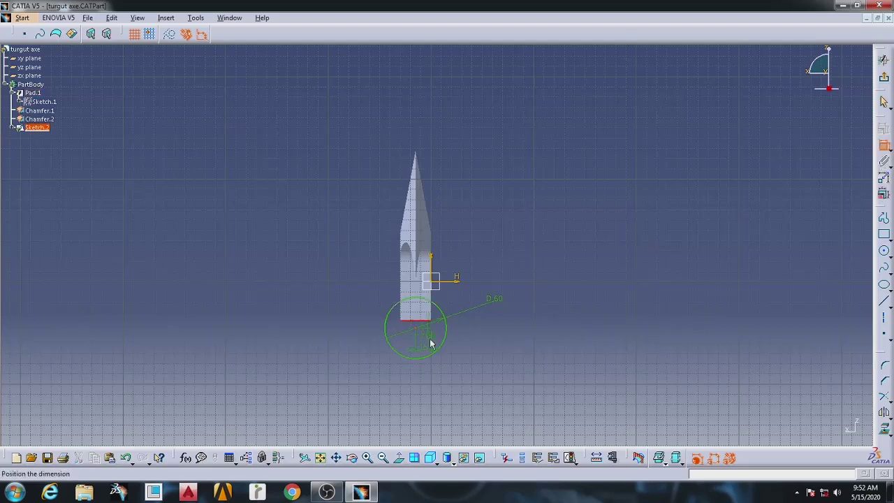
pyautogui.doubleClick(502, 332)
pyautogui.write('10')
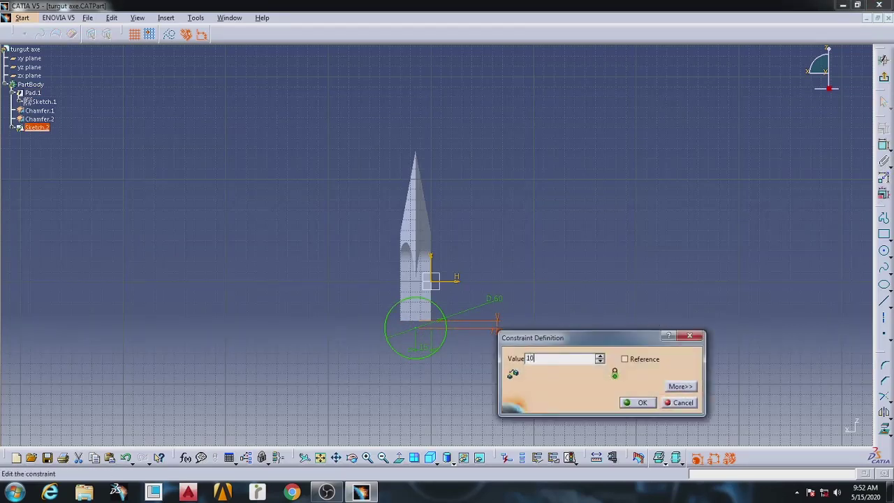
pyautogui.press('Return')
pyautogui.click(885, 79)
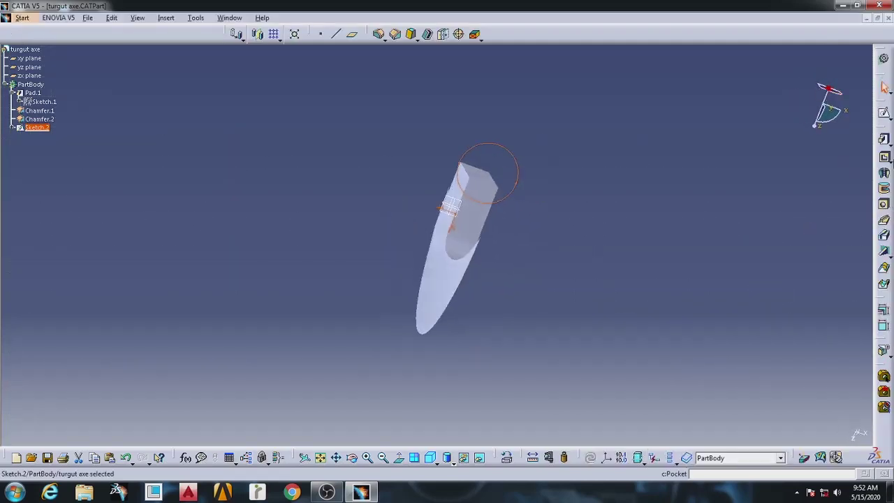
# Step: Pad the circle 90 mm in the reversed direction into a cylinder, then select the yz plane
pyautogui.click(884, 140)
pyautogui.click(768, 390)
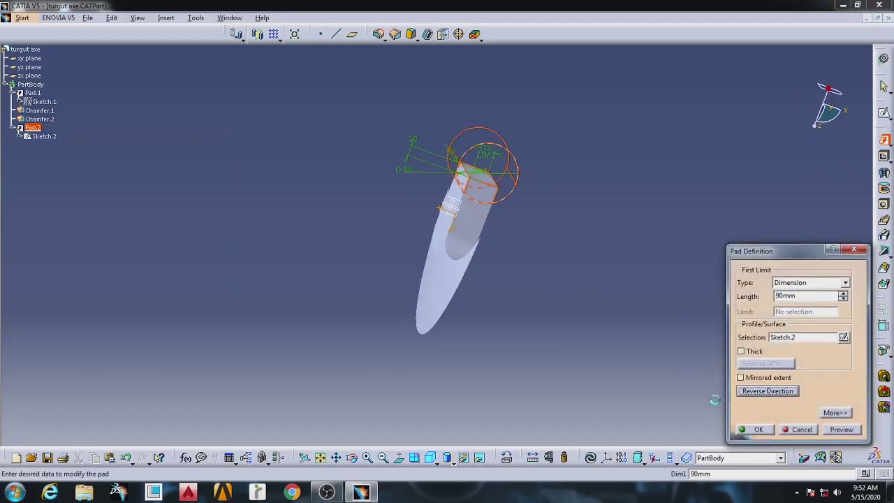
pyautogui.click(757, 429)
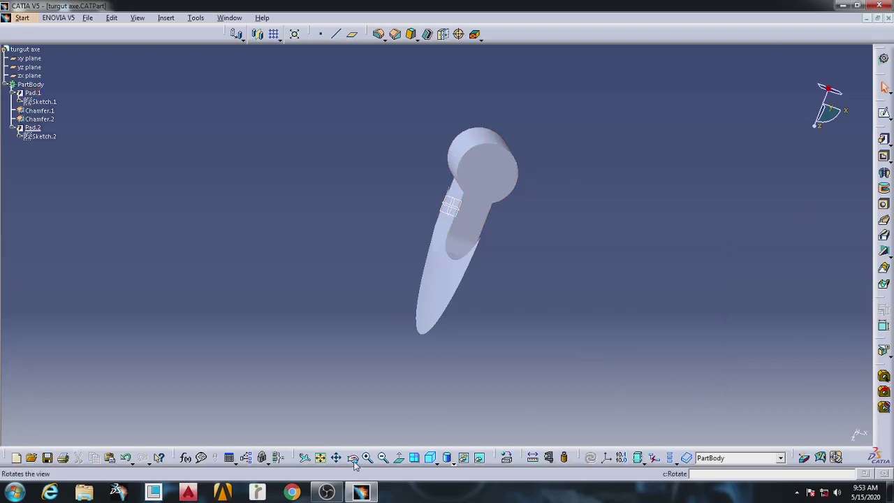
pyautogui.moveTo(453, 357); pyautogui.dragTo(617, 280, button='middle')
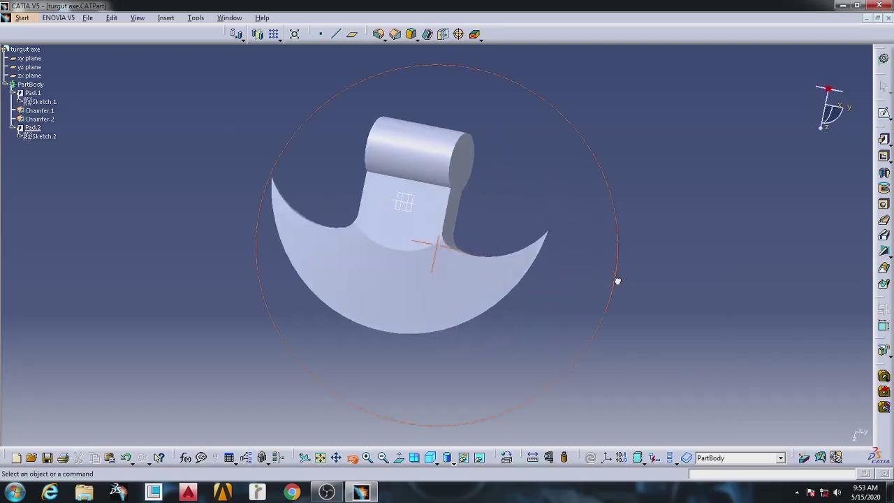
pyautogui.click(405, 202)
# Step: Open a sketch on the yz plane and draw a slanted line dimensioned to 50 mm
pyautogui.click(885, 136)
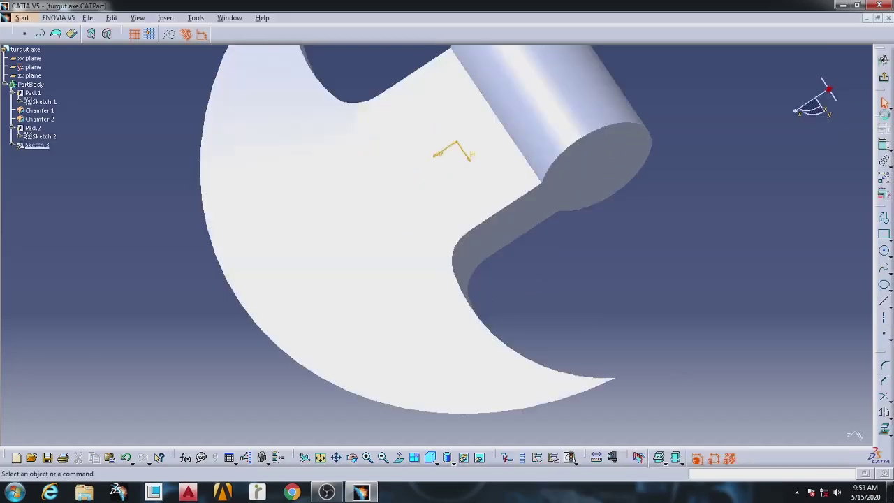
pyautogui.click(885, 302)
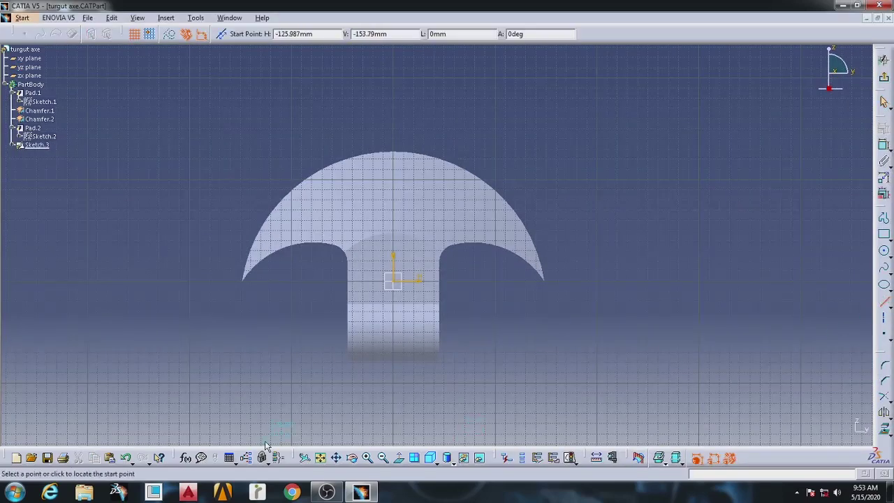
pyautogui.click(358, 355)
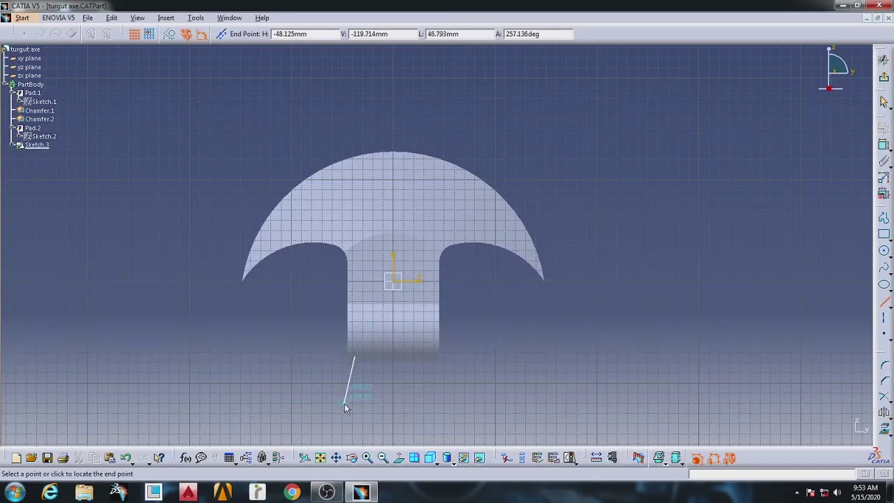
pyautogui.click(344, 403)
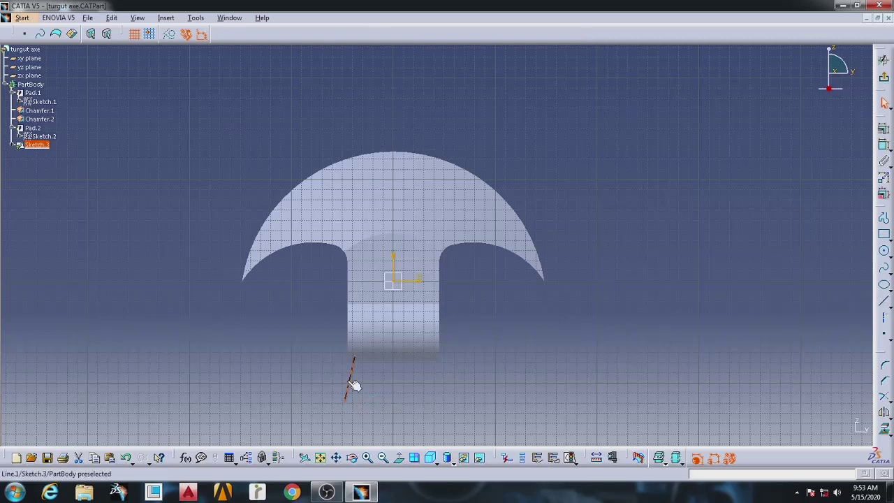
pyautogui.click(884, 145)
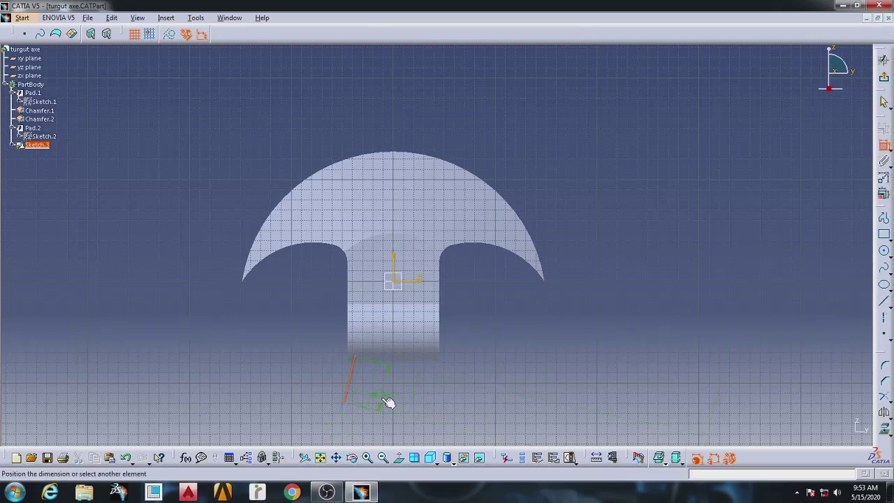
pyautogui.click(388, 402)
pyautogui.doubleClick(389, 391)
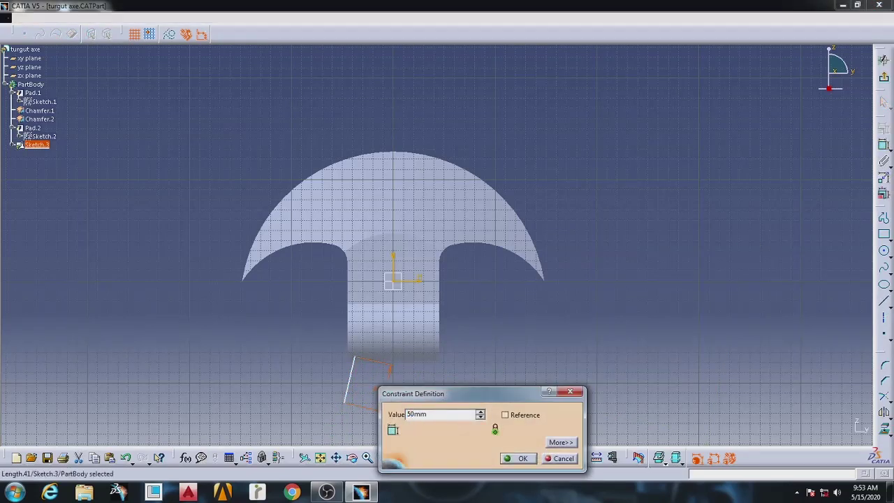
pyautogui.press('Return')
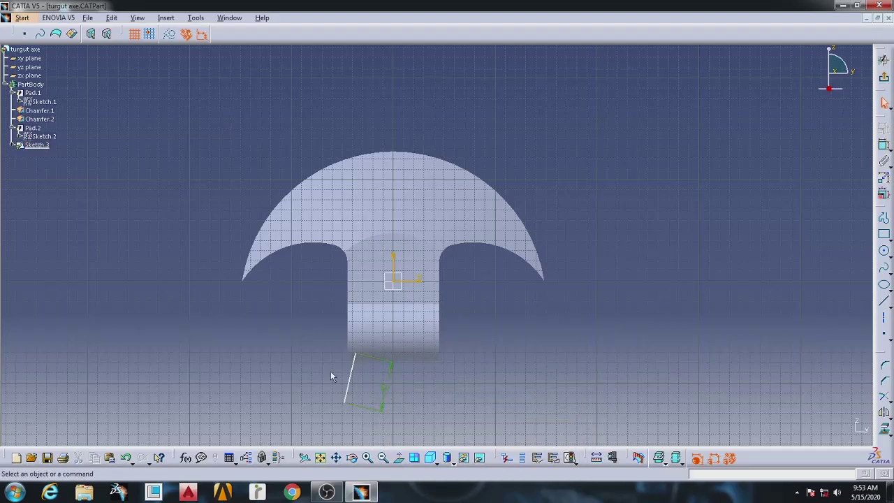
# Step: Mirror the line about the vertical axis and close the trapezoid with top and bottom lines
pyautogui.click(350, 377)
pyautogui.click(883, 412)
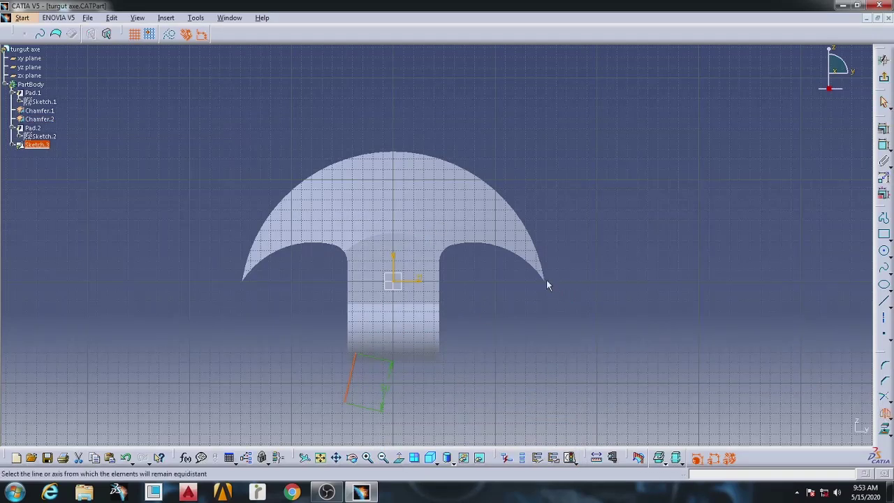
pyautogui.click(392, 260)
pyautogui.click(883, 302)
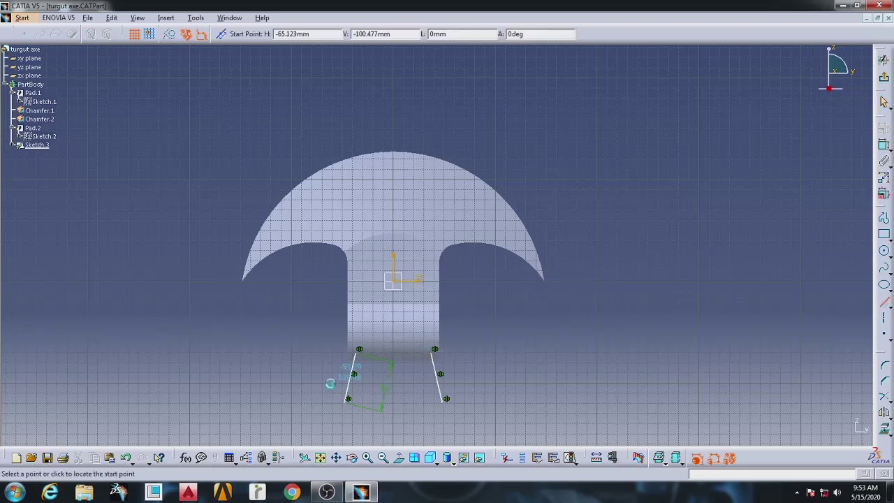
pyautogui.click(359, 349)
pyautogui.click(434, 350)
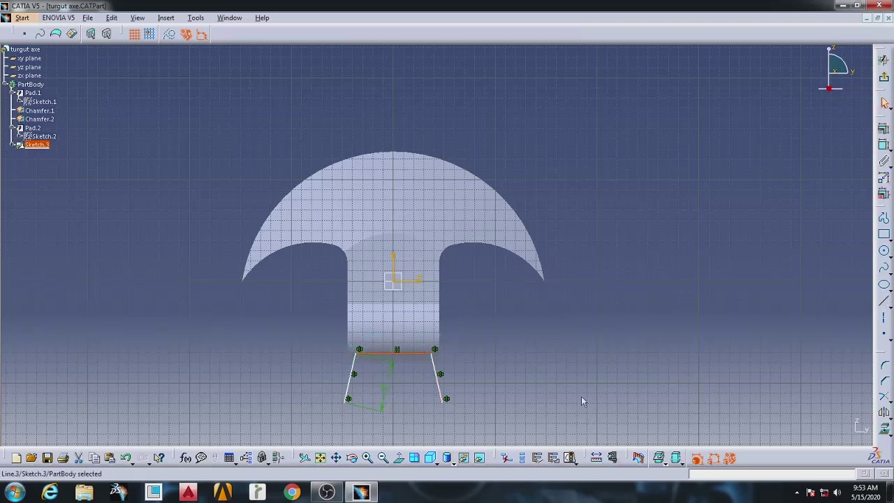
pyautogui.click(884, 301)
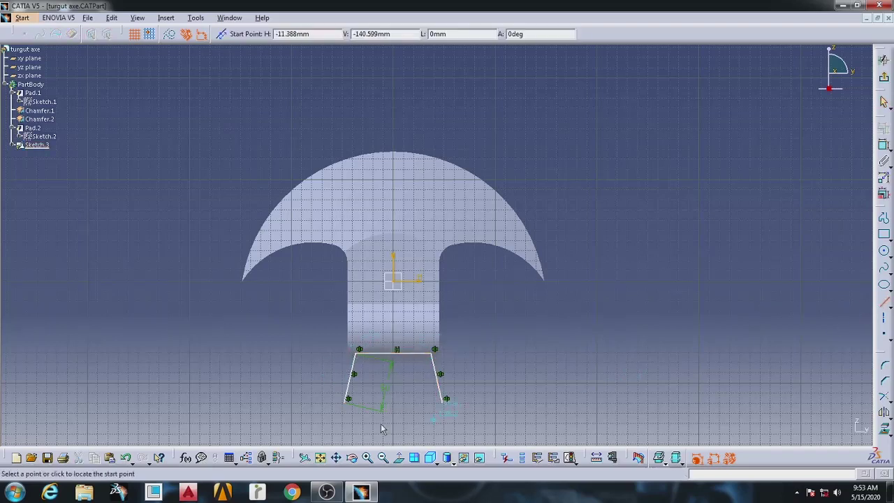
pyautogui.click(347, 399)
pyautogui.click(445, 399)
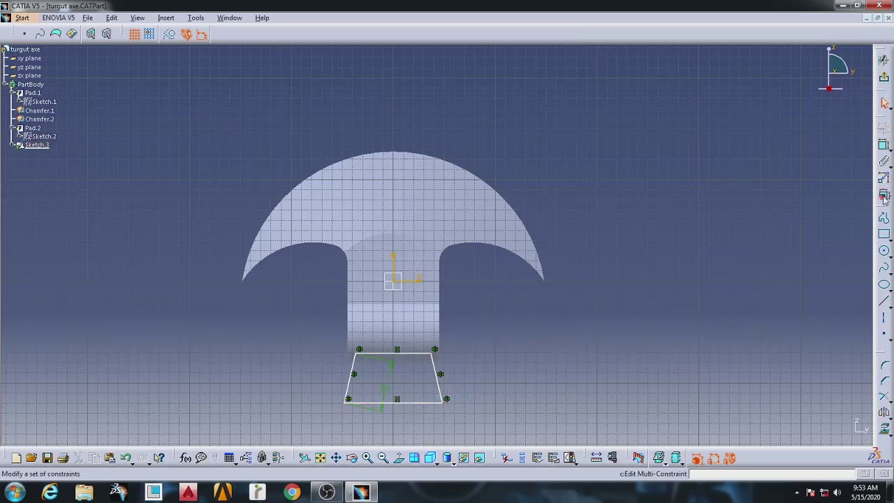
# Step: Exit the sketch and pad the trapezoid 30 mm as Pad.3
pyautogui.click(883, 60)
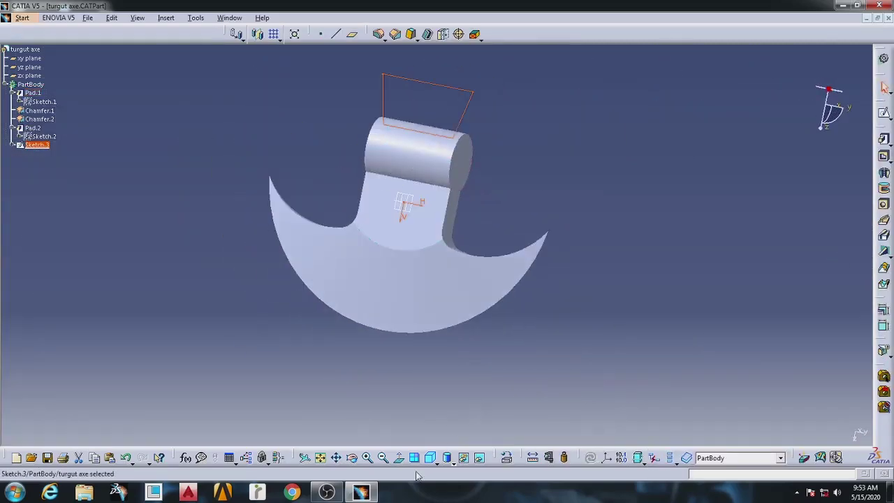
pyautogui.click(352, 458)
pyautogui.moveTo(519, 243); pyautogui.dragTo(366, 271)
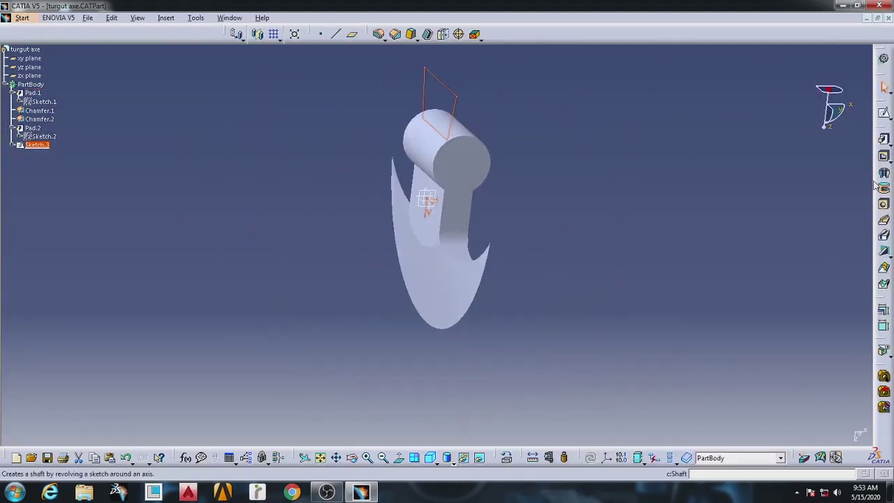
pyautogui.click(884, 139)
pyautogui.write('30')
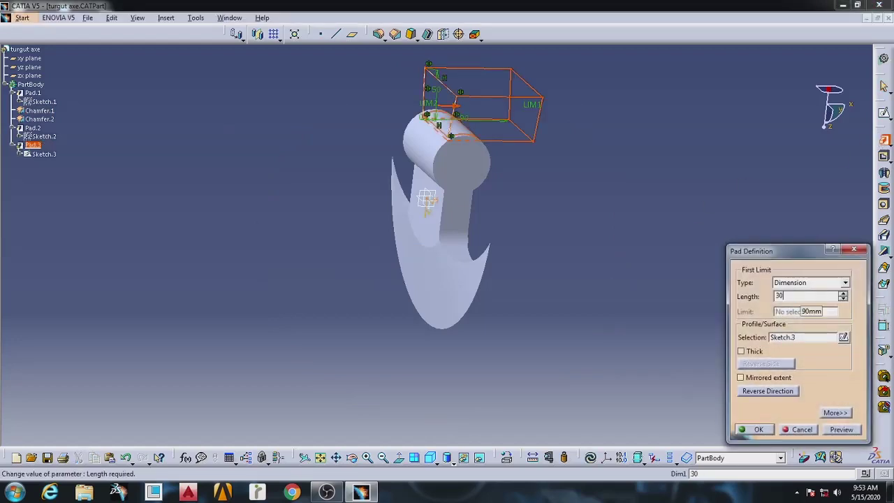
pyautogui.press('Return')
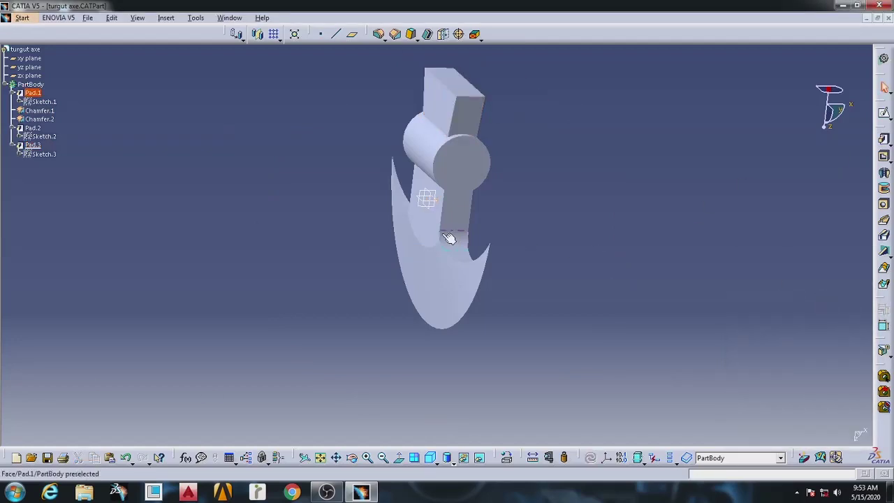
# Step: Open a sketch on the blade's flat face and paste in the IYI letter outline
pyautogui.click(445, 222)
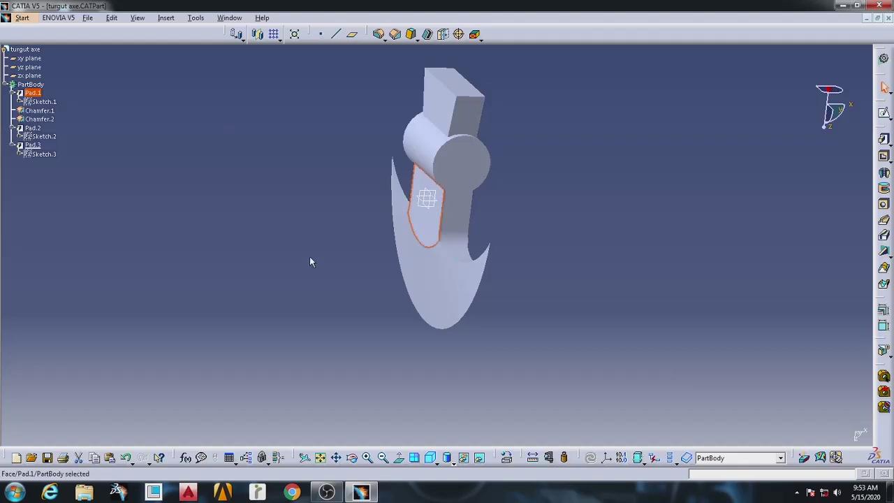
pyautogui.click(883, 111)
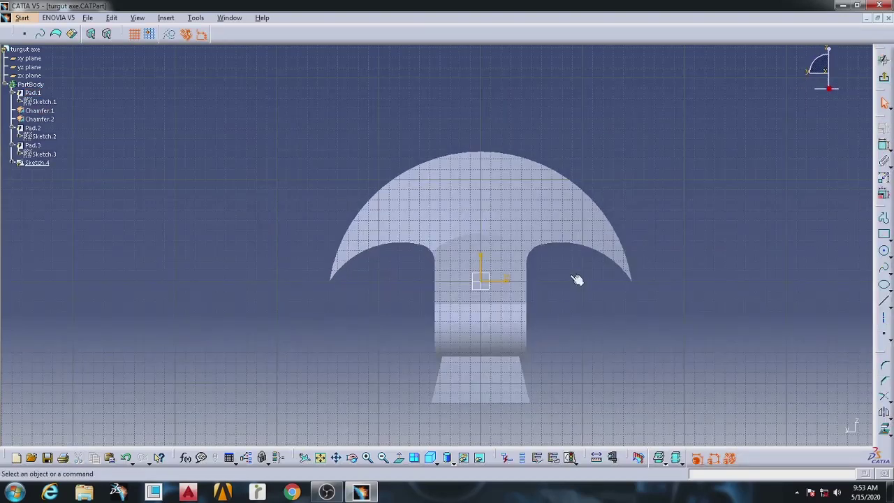
pyautogui.rightClick(498, 234)
pyautogui.click(515, 351)
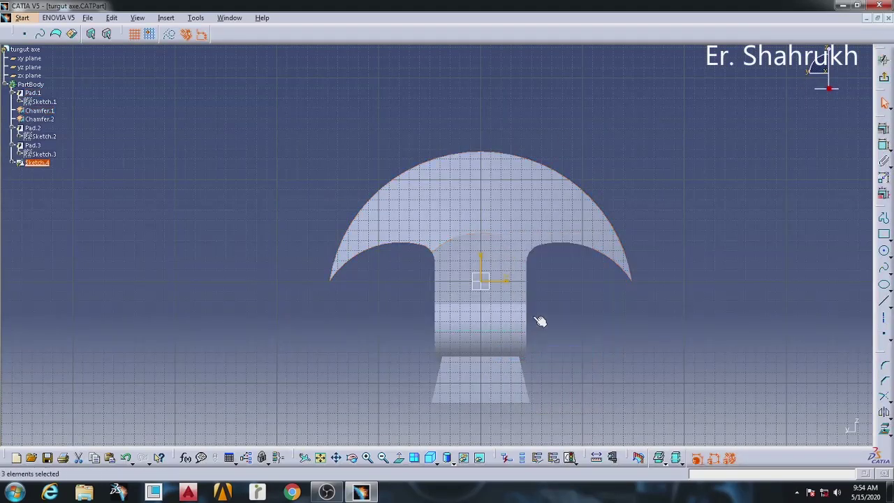
pyautogui.click(320, 457)
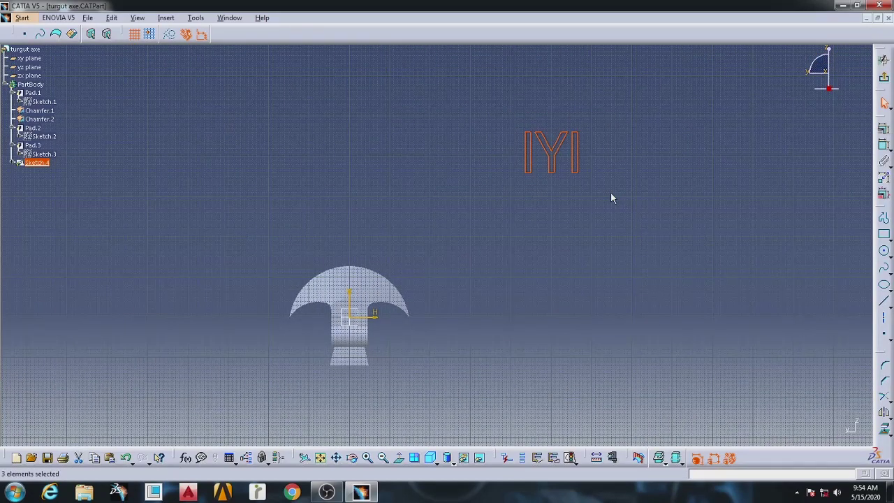
# Step: Make a rotated, inverted copy of the IYI letter outline
pyautogui.click(883, 427)
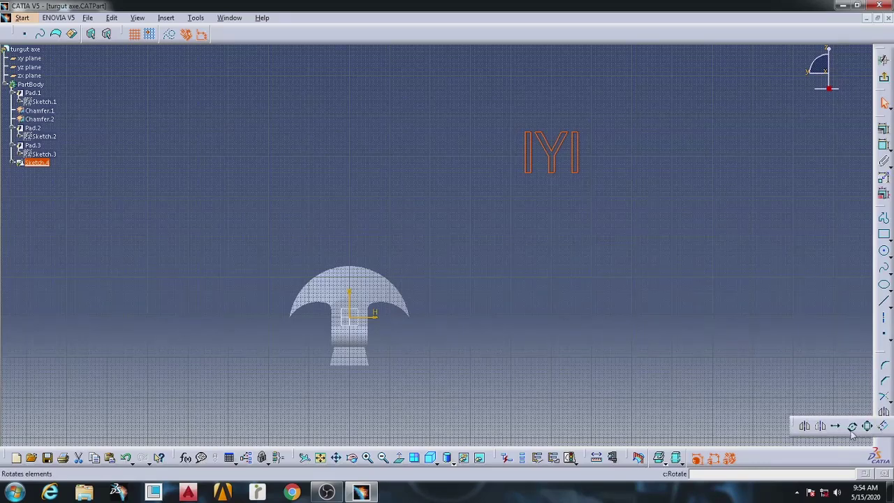
pyautogui.click(851, 429)
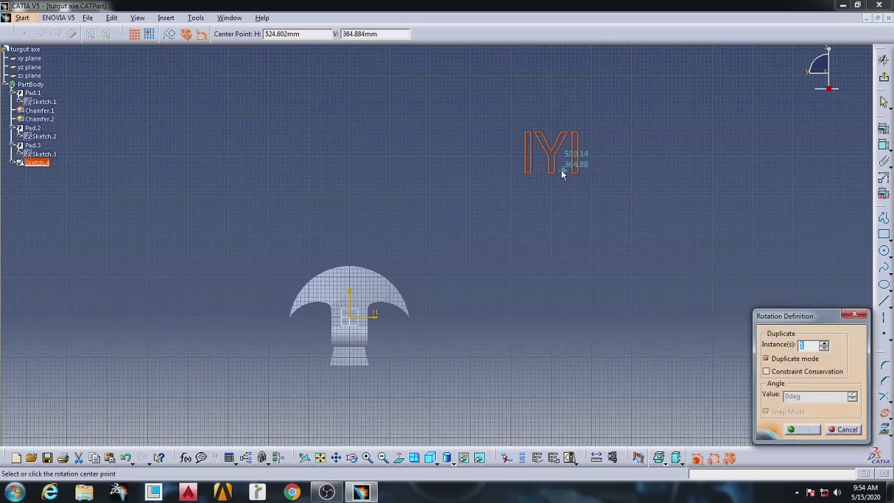
pyautogui.click(554, 172)
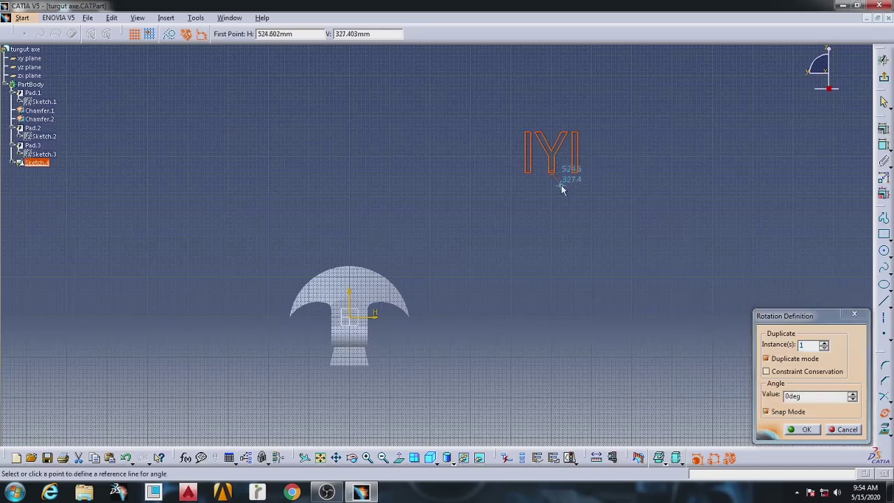
pyautogui.click(553, 185)
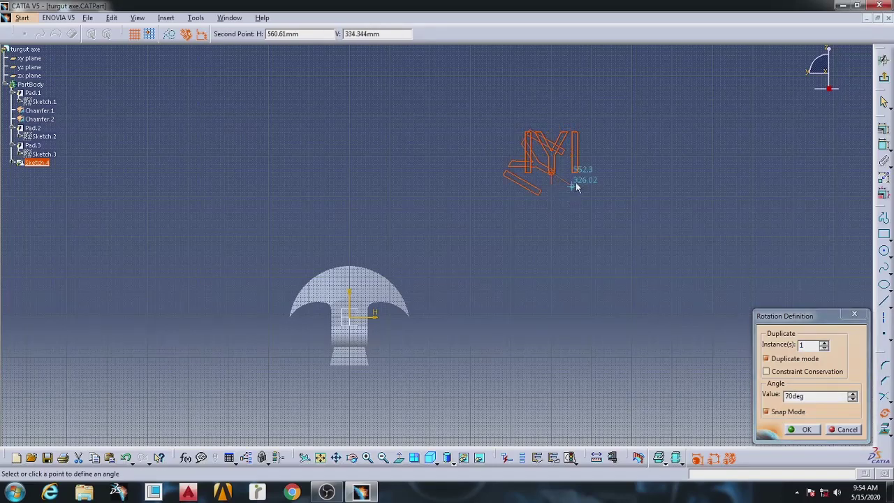
pyautogui.click(553, 130)
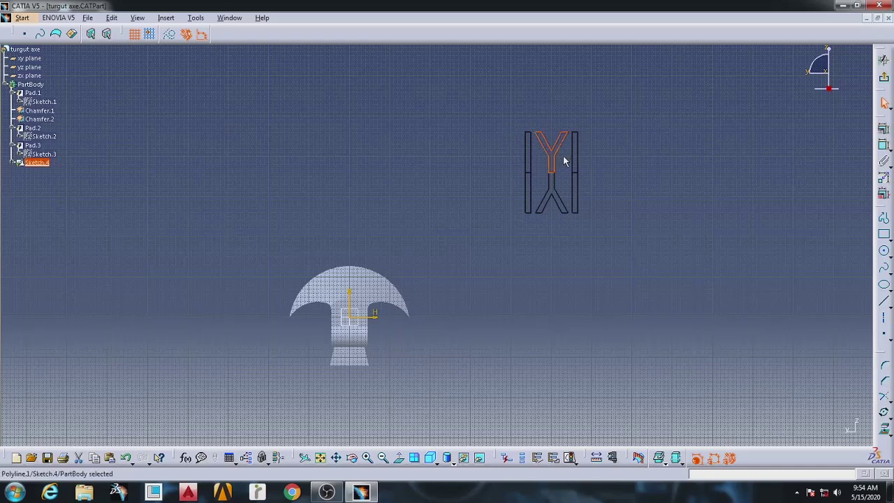
# Step: Remove the upright Y and the upper parts of both vertical bars
pyautogui.hotkey('ctrl', 'z')
pyautogui.click(528, 144)
pyautogui.press('Delete')
pyautogui.click(575, 148)
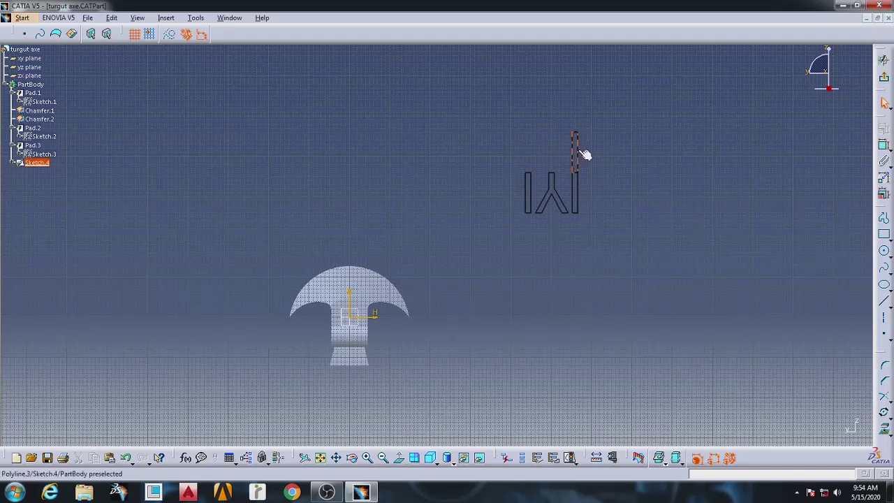
pyautogui.press('Delete')
pyautogui.moveTo(510, 166); pyautogui.dragTo(592, 222)
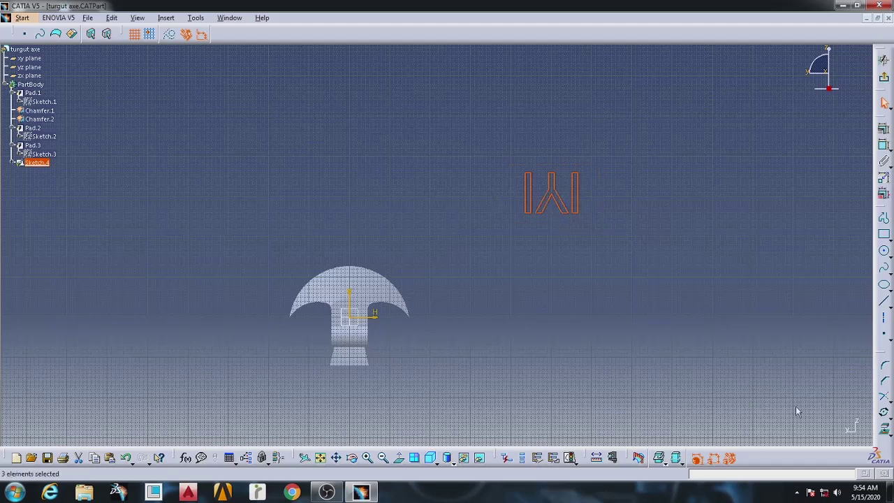
# Step: Scale the M-shaped letter outline down about a centre point on the letter
pyautogui.click(884, 414)
pyautogui.click(866, 427)
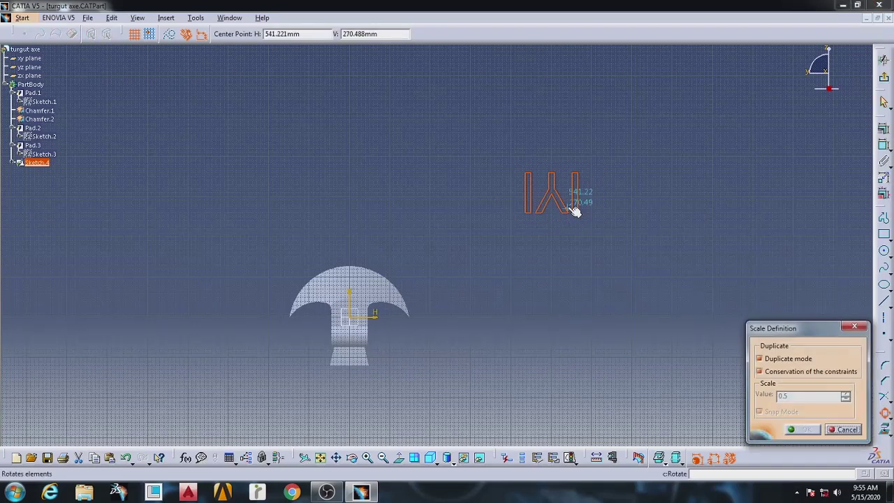
pyautogui.click(564, 210)
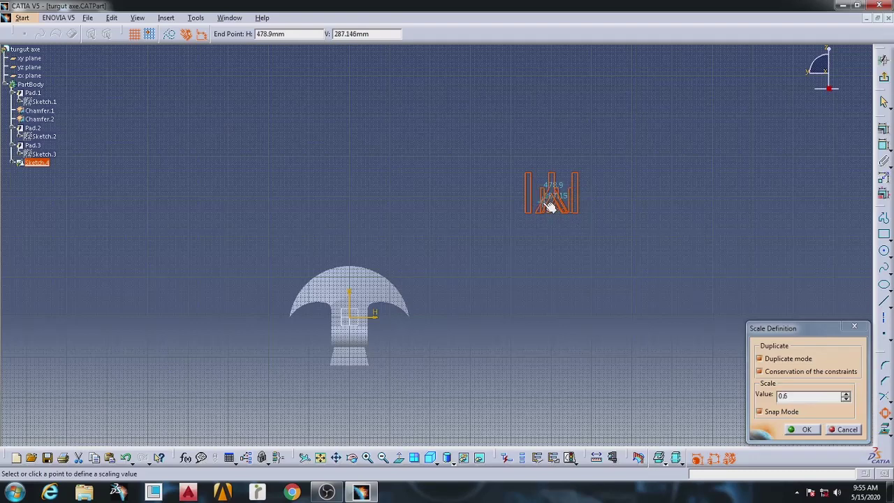
pyautogui.click(537, 204)
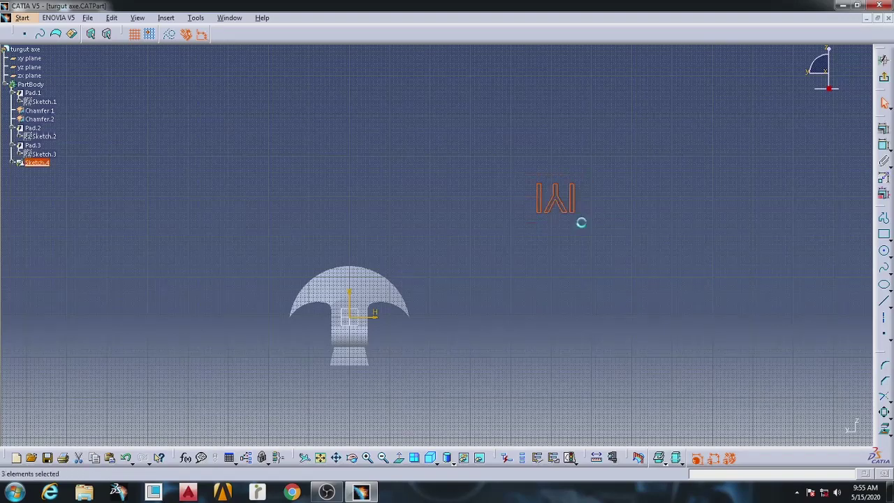
# Step: Drag the lettering onto the blade, fit the view, and nudge it slightly right into place
pyautogui.moveTo(566, 199); pyautogui.dragTo(352, 297)
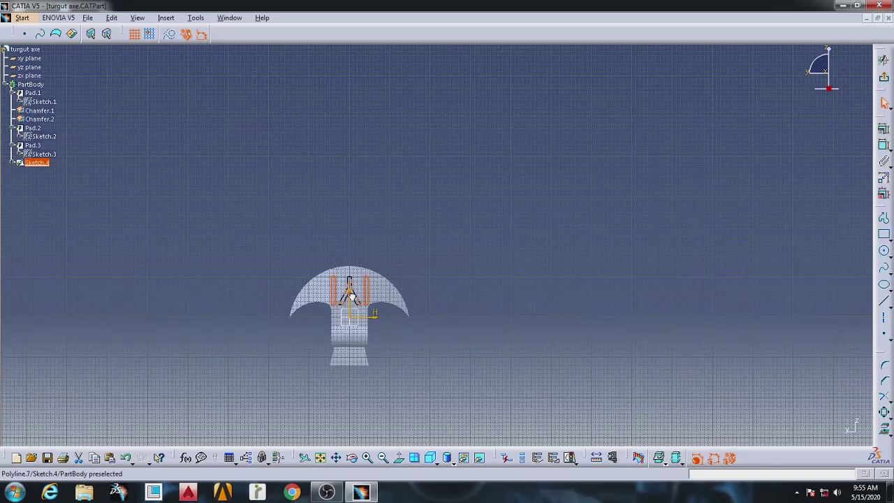
pyautogui.click(321, 458)
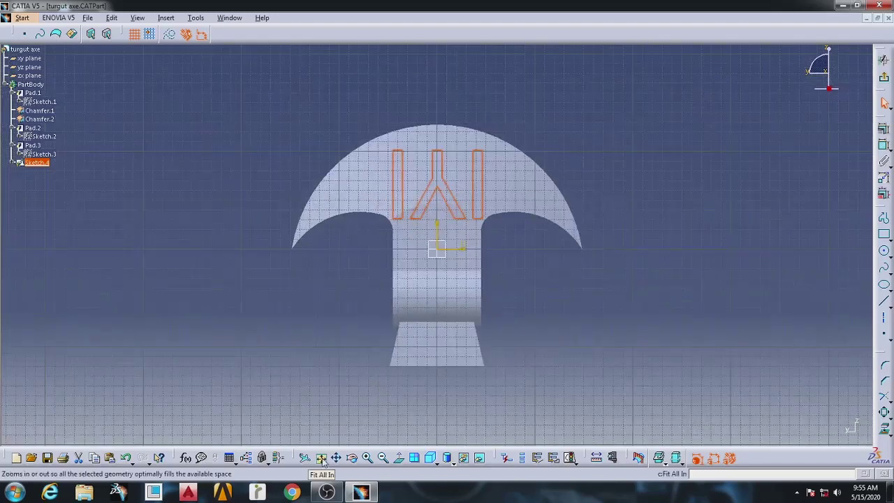
pyautogui.moveTo(448, 187); pyautogui.dragTo(449, 187)
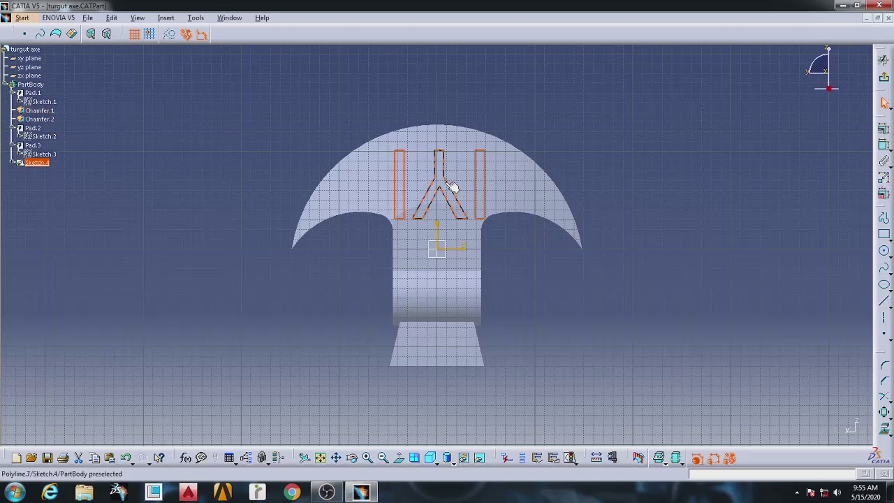
pyautogui.click(453, 189)
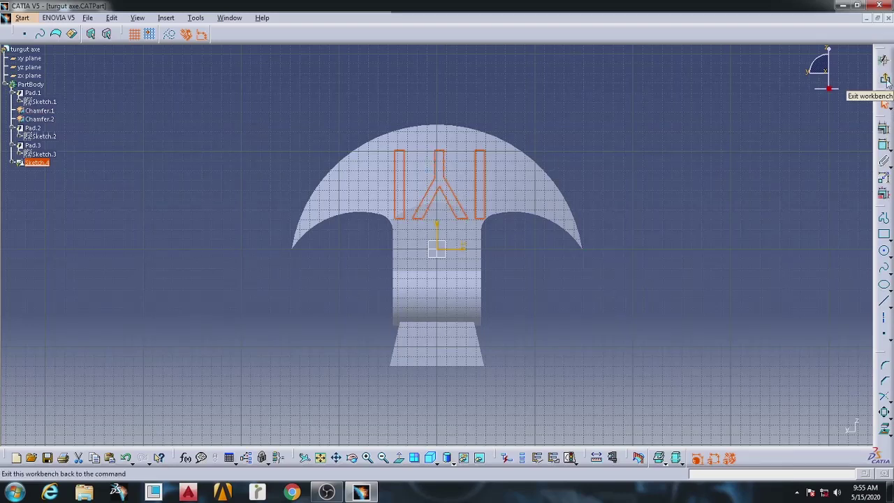
pyautogui.click(885, 79)
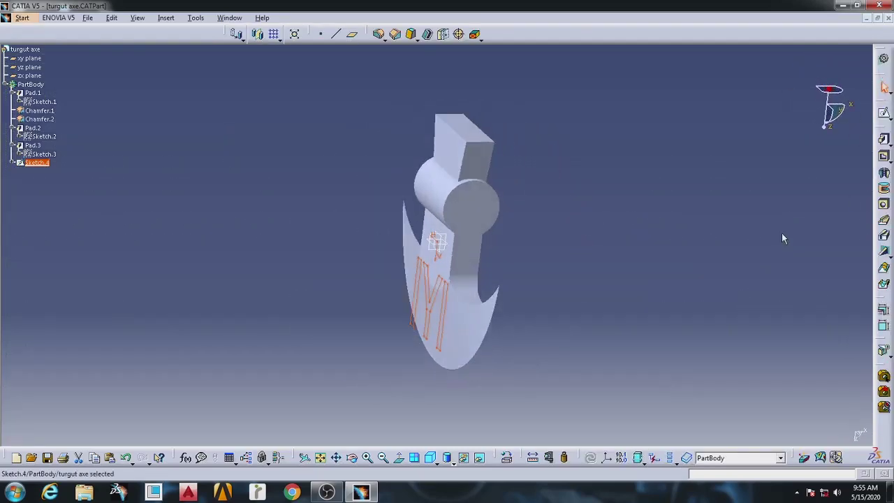
pyautogui.click(884, 155)
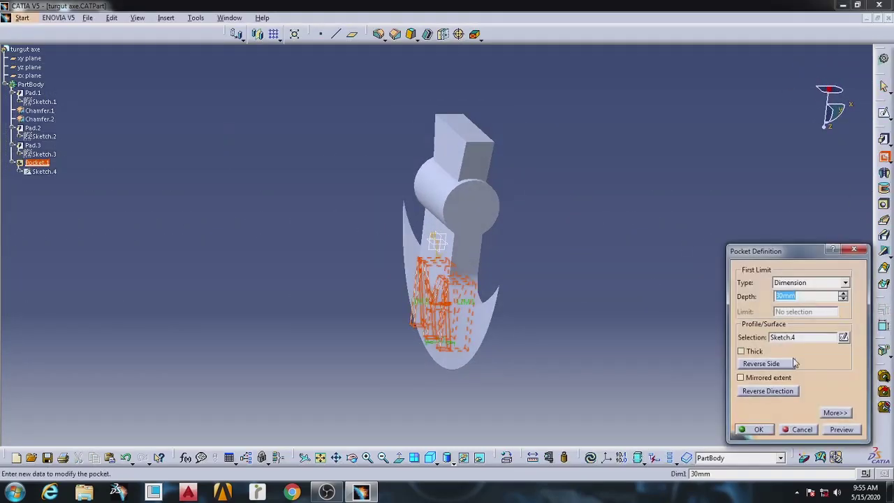
pyautogui.write('3')
pyautogui.press('Return')
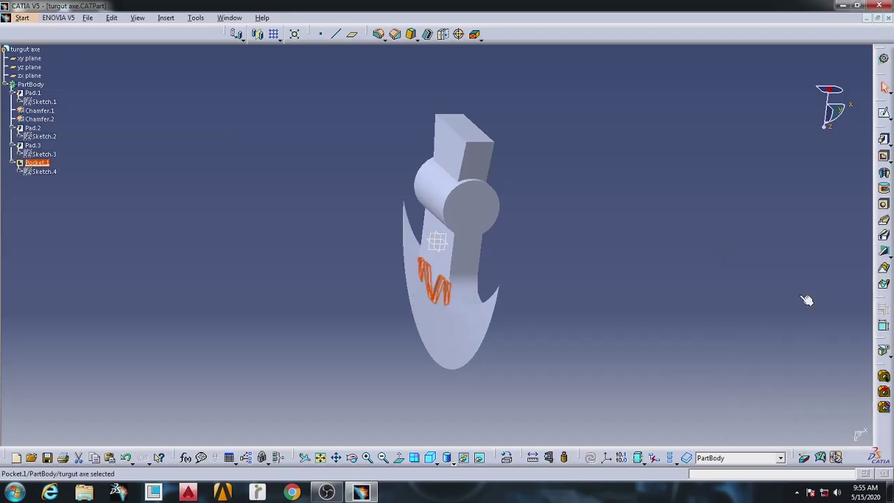
pyautogui.doubleClick(437, 308)
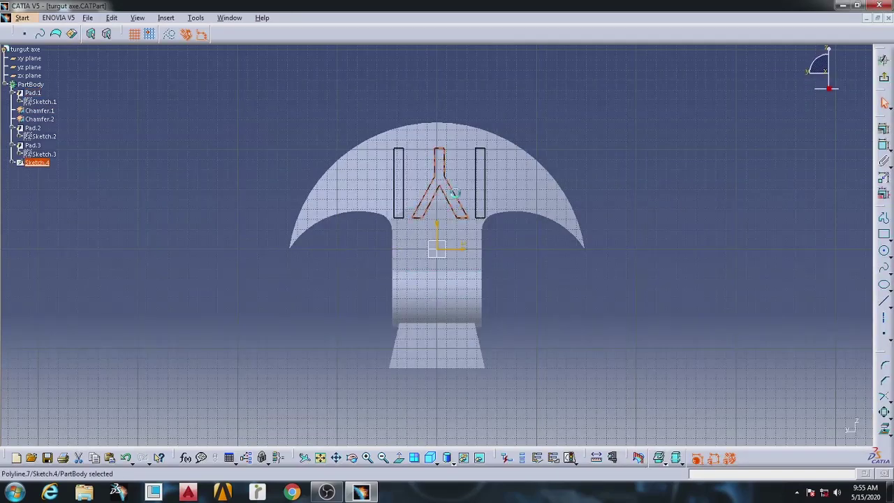
# Step: Select the three lettering profiles and make a 0.7-scale copy of them
pyautogui.click(379, 146)
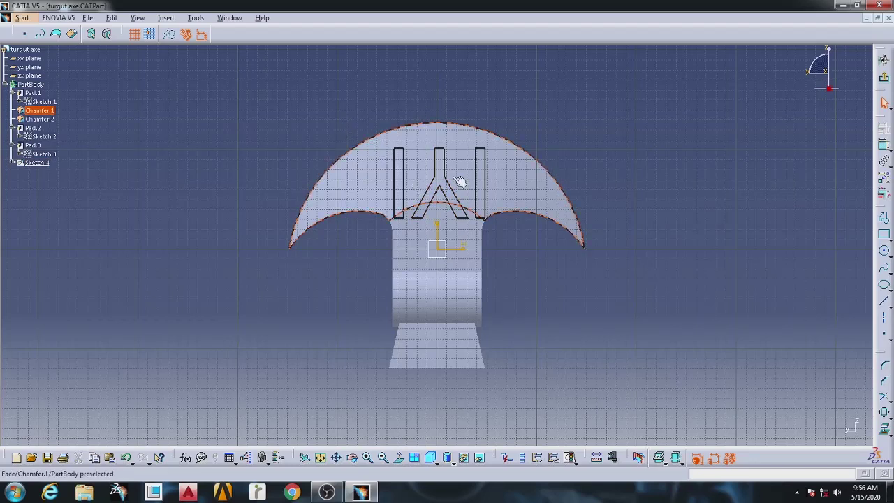
pyautogui.press('Escape')
pyautogui.moveTo(494, 228); pyautogui.dragTo(454, 208)
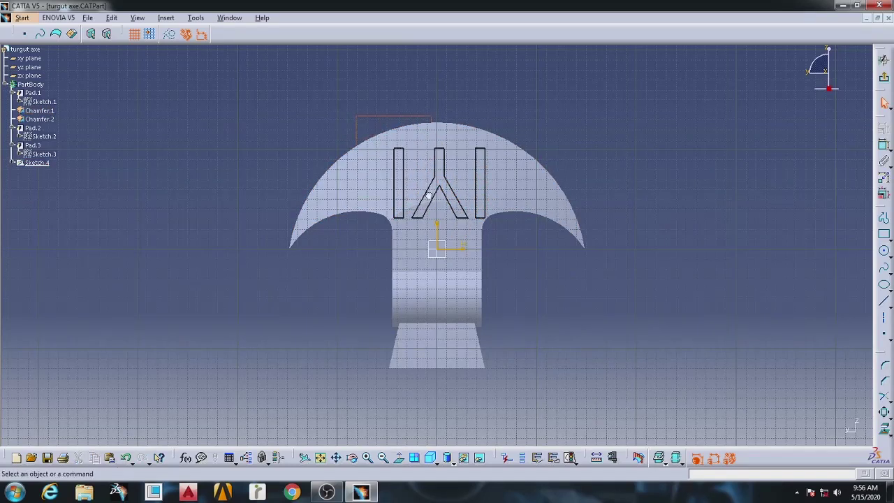
pyautogui.click(429, 196)
pyautogui.click(885, 413)
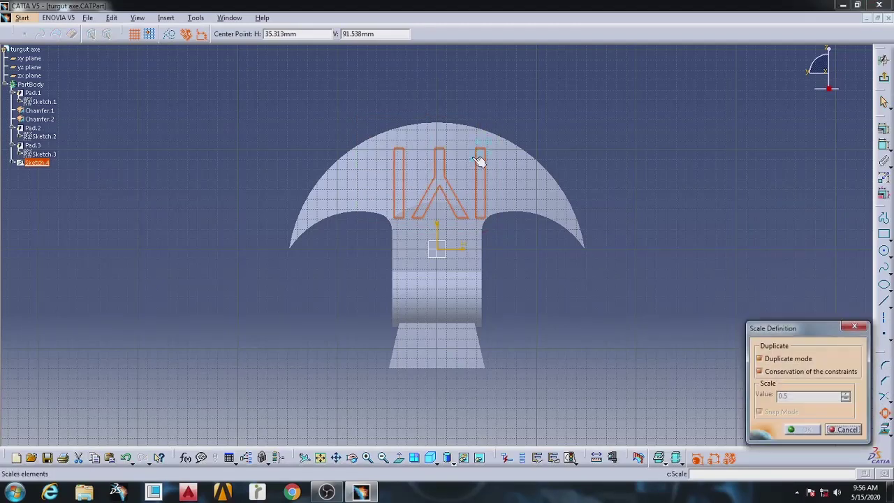
pyautogui.click(485, 147)
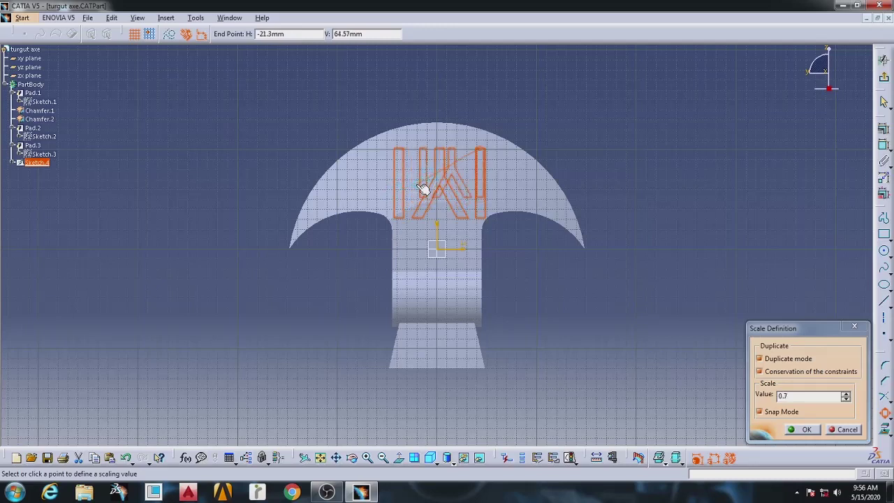
pyautogui.click(423, 189)
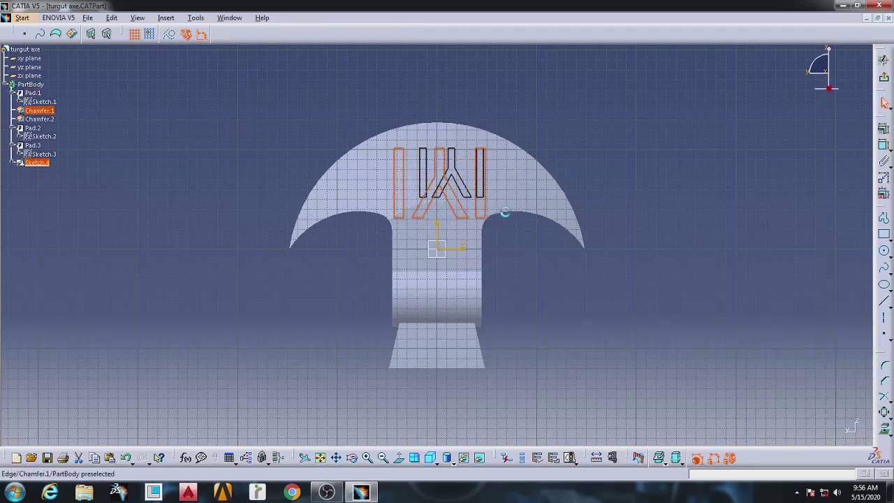
# Step: Move the smaller lettering down toward the blade centre and exit the sketch
pyautogui.click(472, 178)
pyautogui.moveTo(472, 177); pyautogui.dragTo(444, 191)
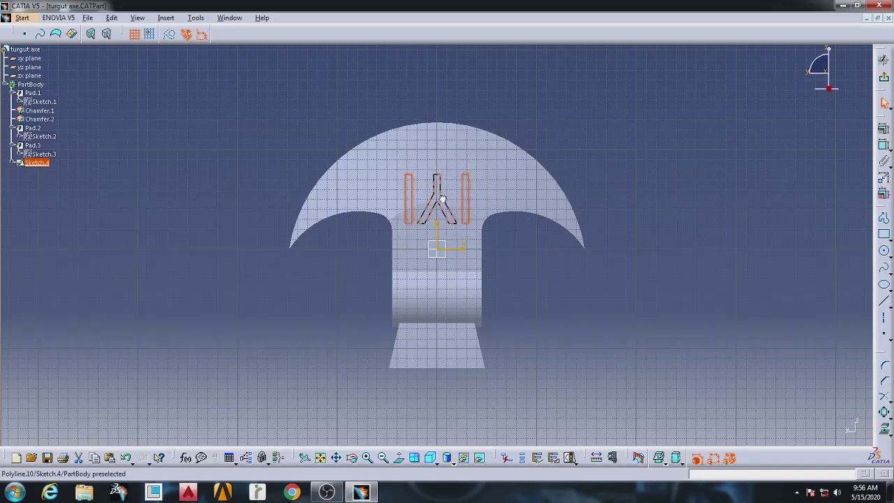
pyautogui.moveTo(444, 190); pyautogui.dragTo(444, 200)
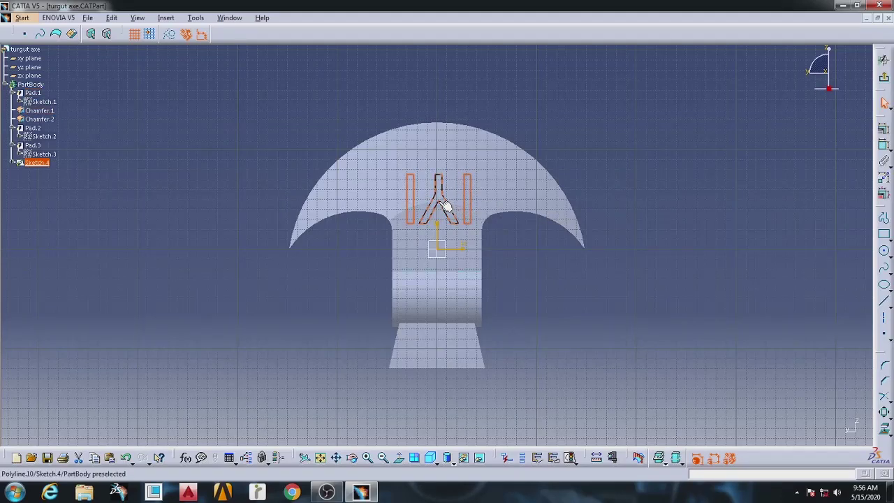
pyautogui.moveTo(437, 204); pyautogui.dragTo(435, 203)
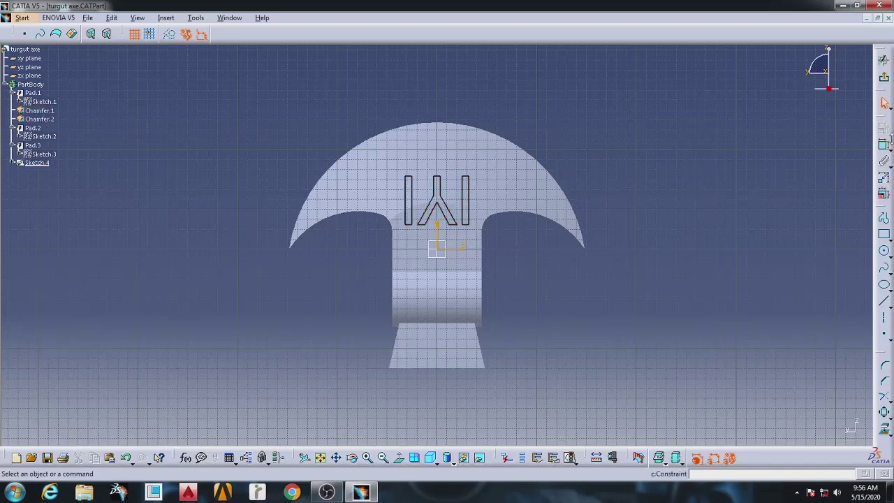
pyautogui.click(883, 60)
# Step: Pocket Sketch.4's lettering 5 mm deep into the blade as Pocket.1
pyautogui.click(884, 156)
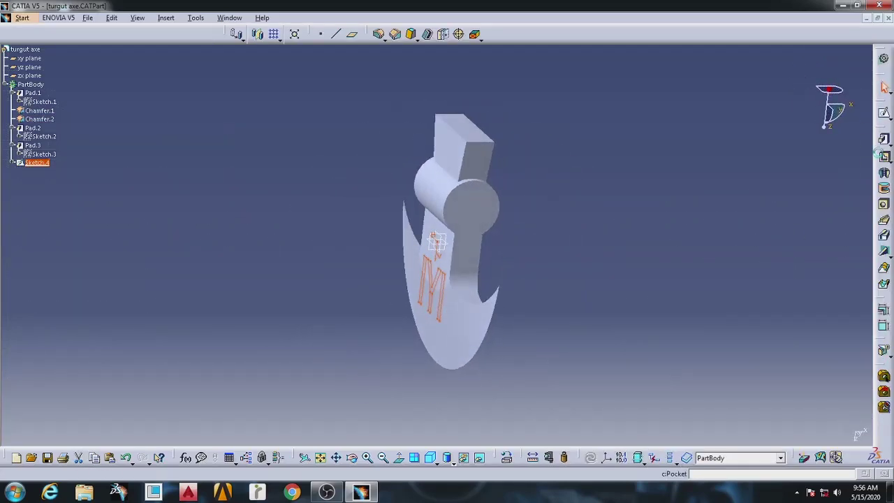
pyautogui.click(802, 296)
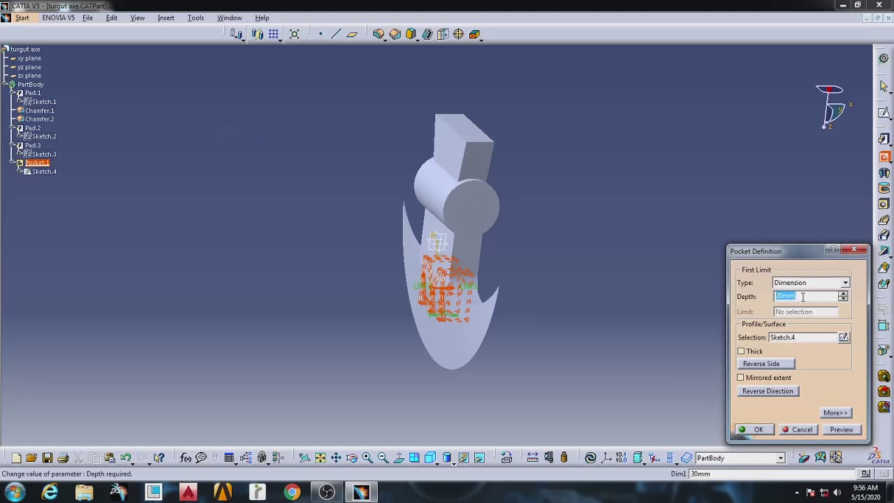
pyautogui.press('Return')
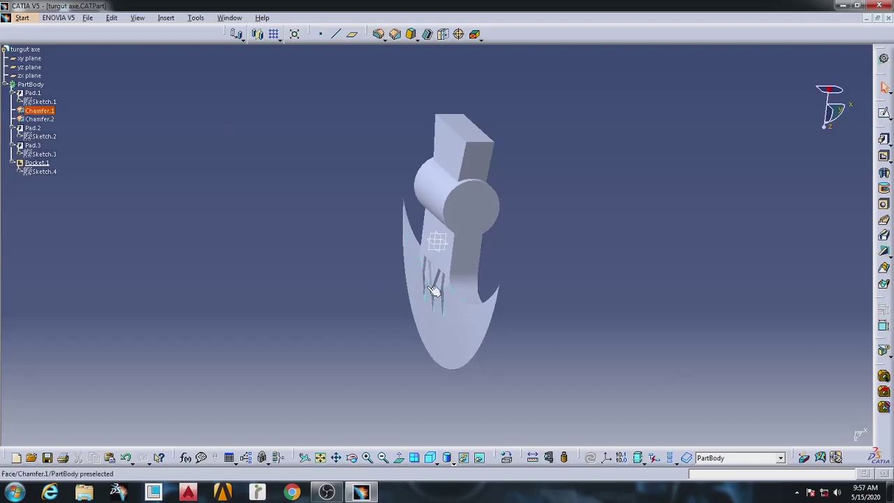
# Step: Open Sketch.5 on the cylinder's end face and project its circular edge
pyautogui.click(477, 216)
pyautogui.click(883, 113)
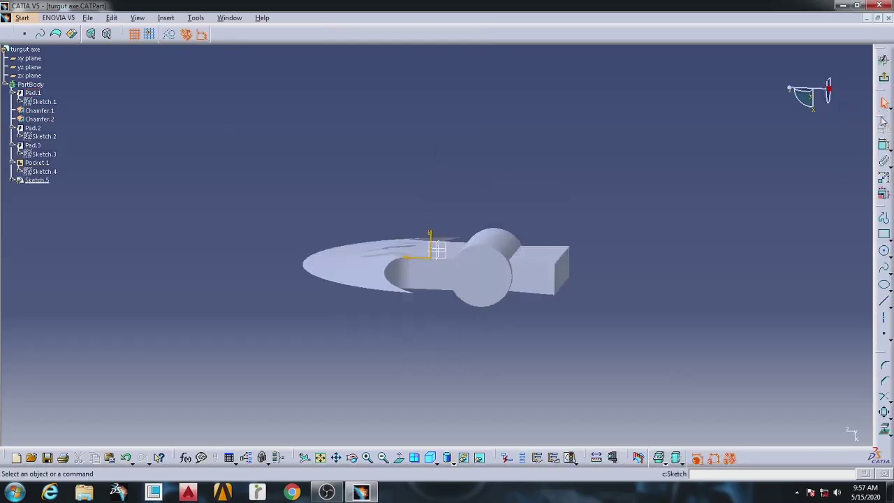
pyautogui.click(883, 251)
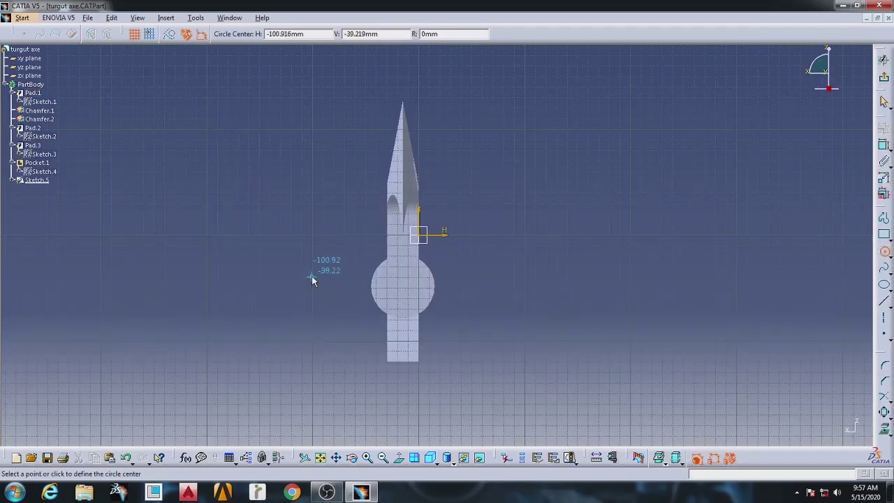
pyautogui.click(408, 287)
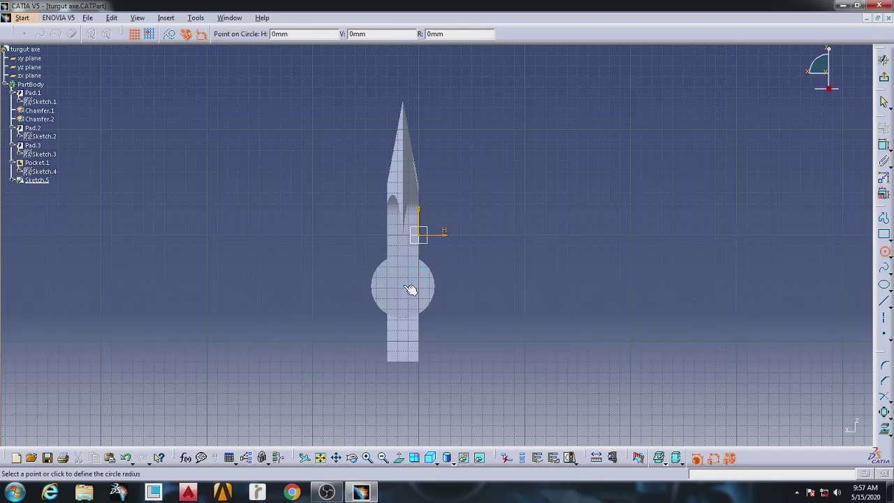
pyautogui.press('Escape')
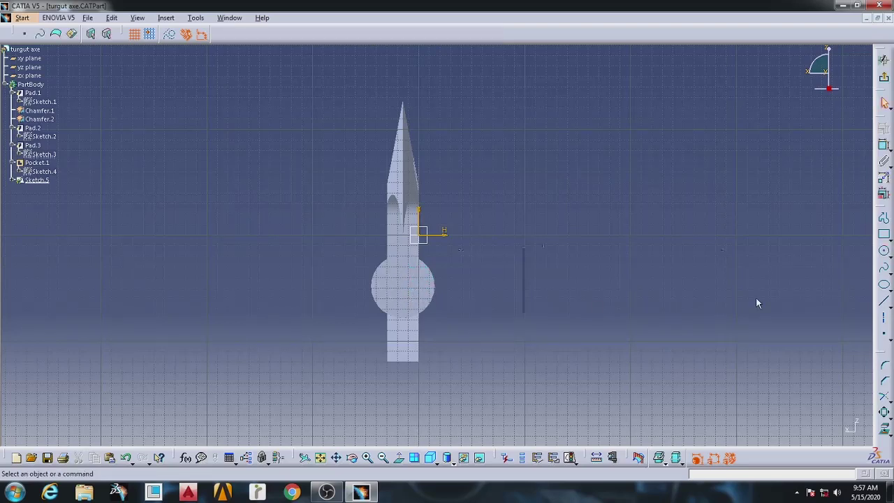
pyautogui.click(884, 429)
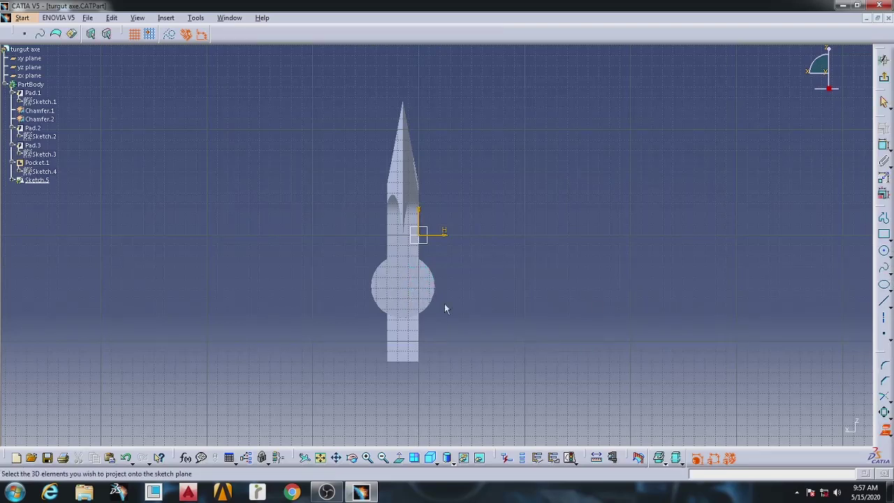
pyautogui.click(432, 271)
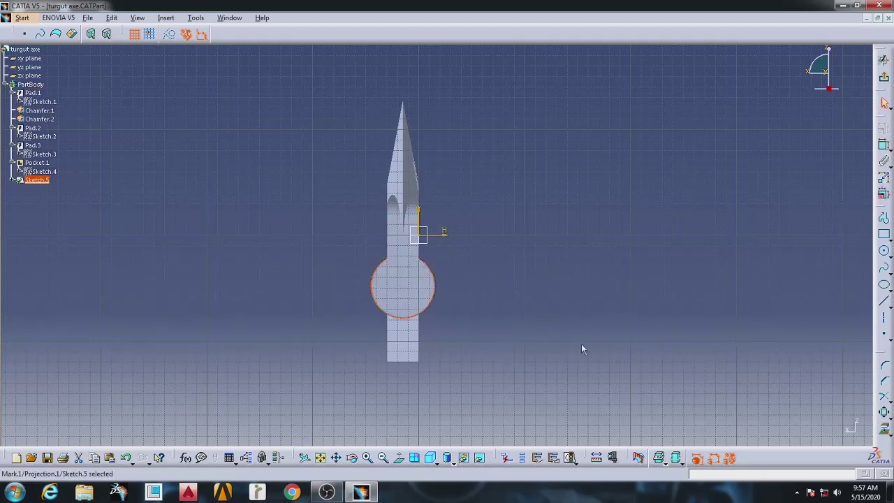
# Step: Draw a first 50 mm diameter circle inside the projected edge, then undo it
pyautogui.click(884, 251)
pyautogui.click(407, 282)
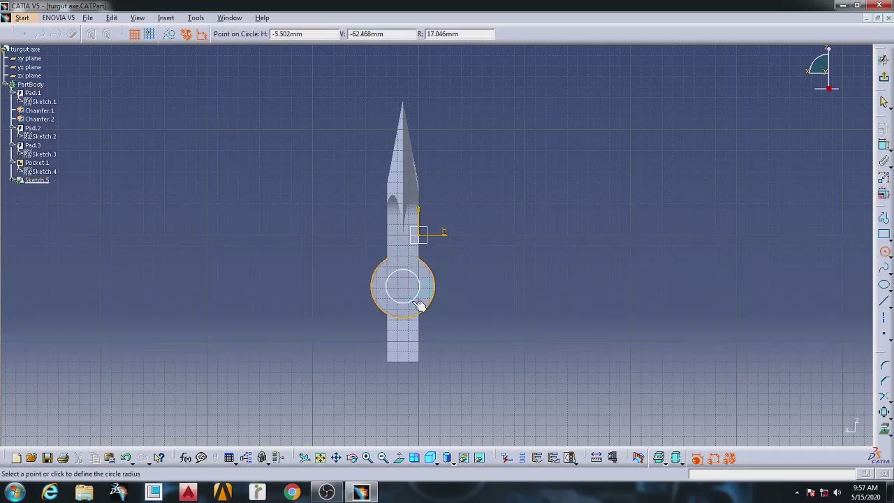
pyautogui.click(424, 301)
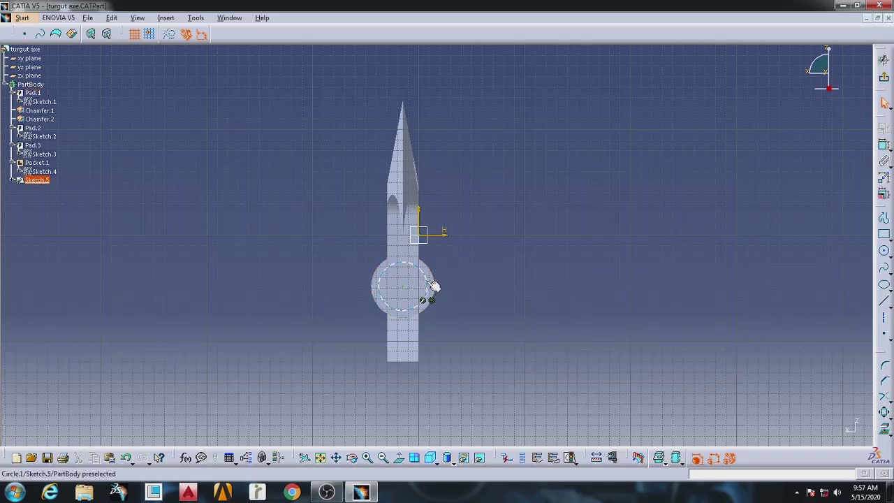
pyautogui.click(425, 295)
pyautogui.click(884, 144)
pyautogui.doubleClick(524, 232)
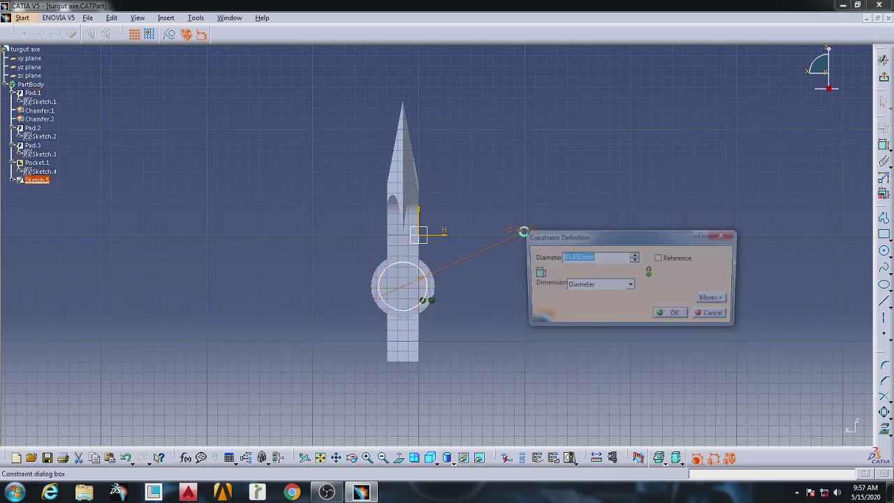
pyautogui.write('50')
pyautogui.press('Return')
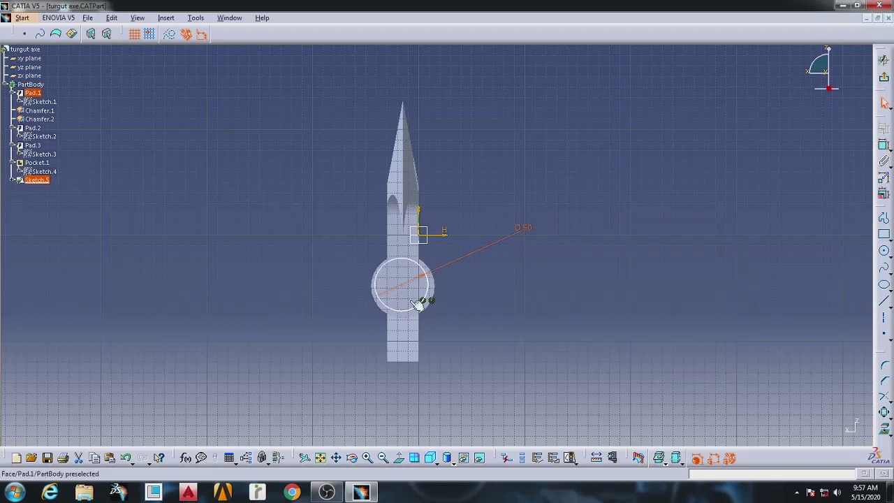
pyautogui.click(432, 301)
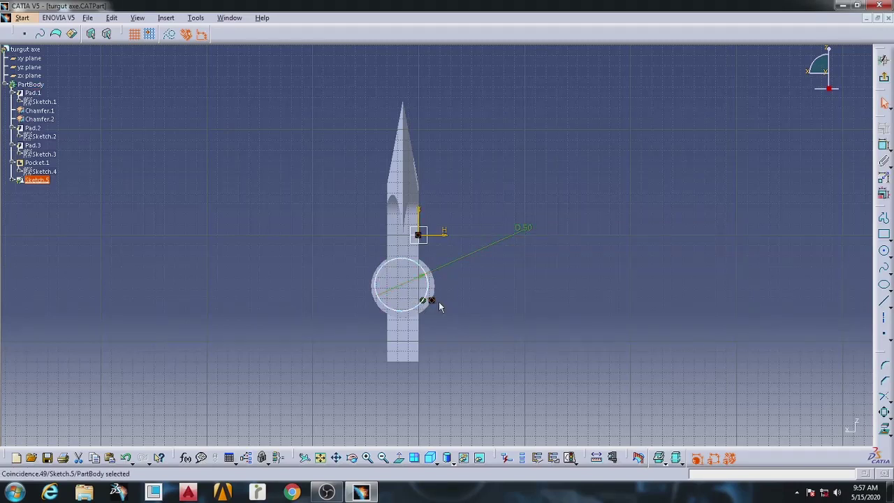
pyautogui.press('Delete')
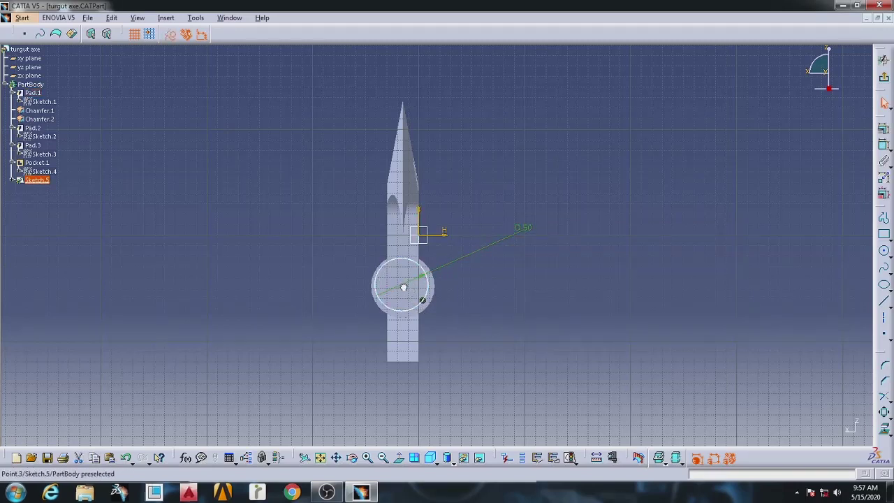
pyautogui.moveTo(403, 287); pyautogui.dragTo(403, 289)
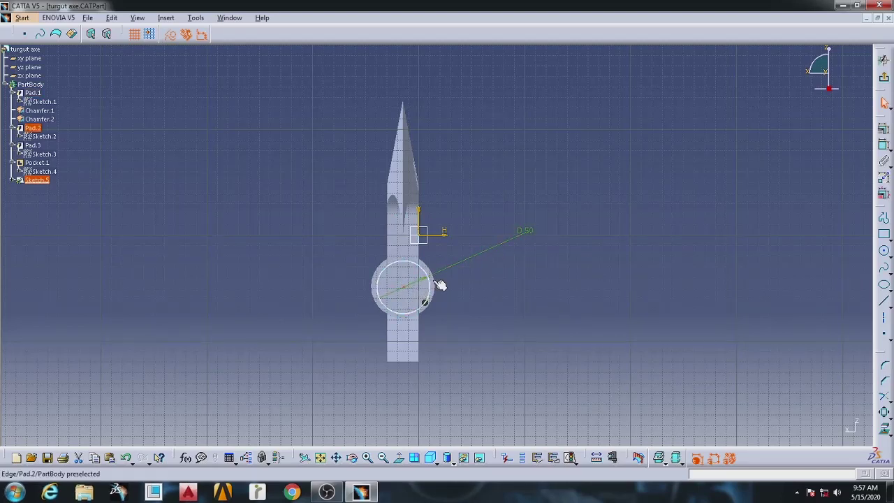
pyautogui.hotkey('ctrl', 'z')
# Step: Redraw the circle centred on the boss with a 50 mm diameter and exit the sketch
pyautogui.click(432, 288)
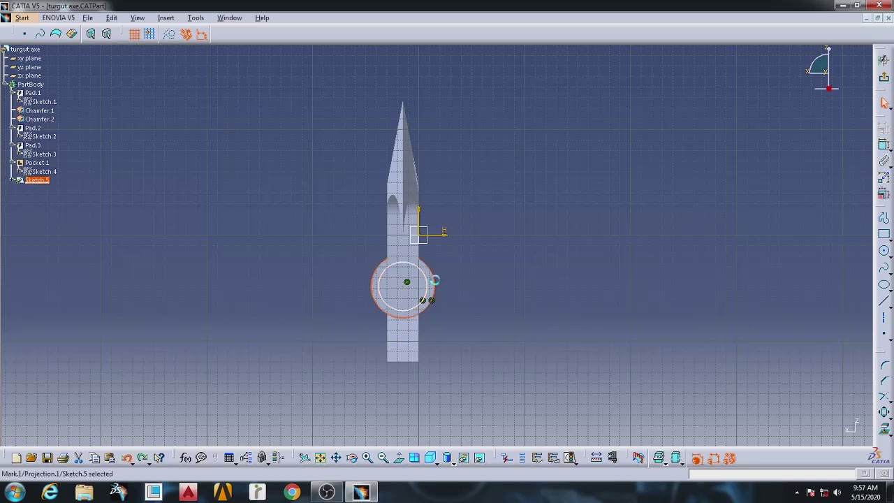
pyautogui.click(884, 250)
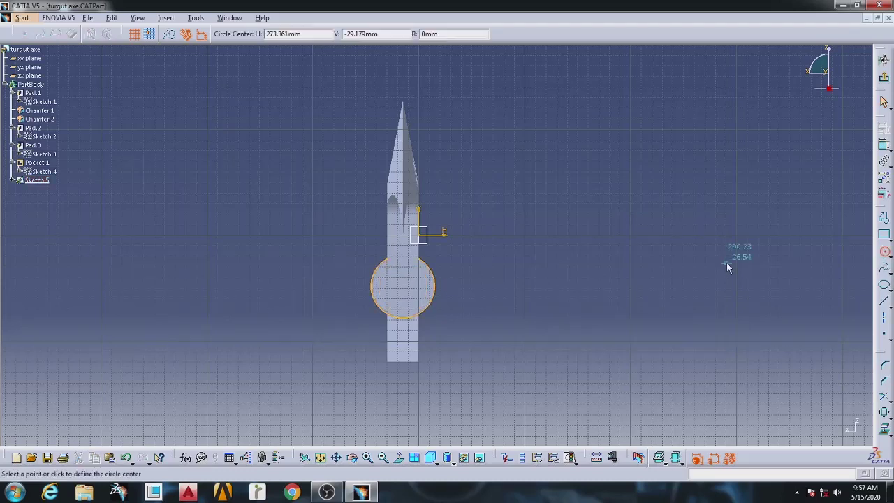
pyautogui.click(403, 287)
pyautogui.click(423, 302)
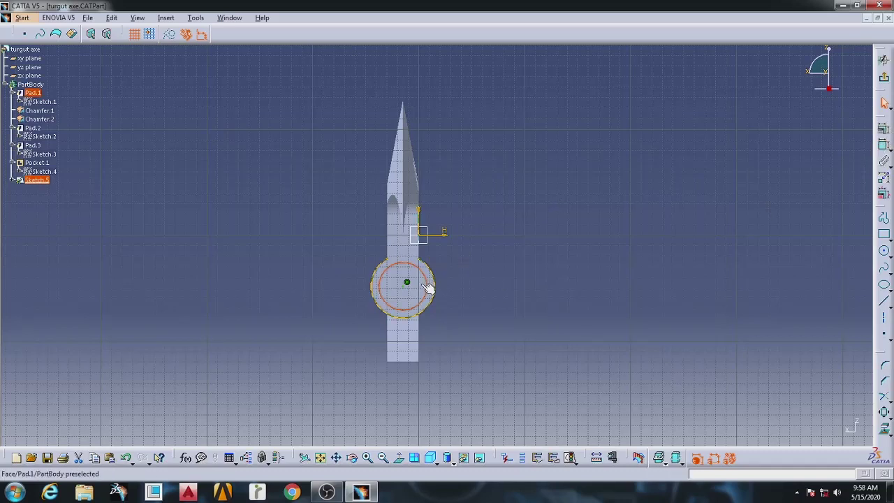
pyautogui.click(884, 145)
pyautogui.doubleClick(508, 248)
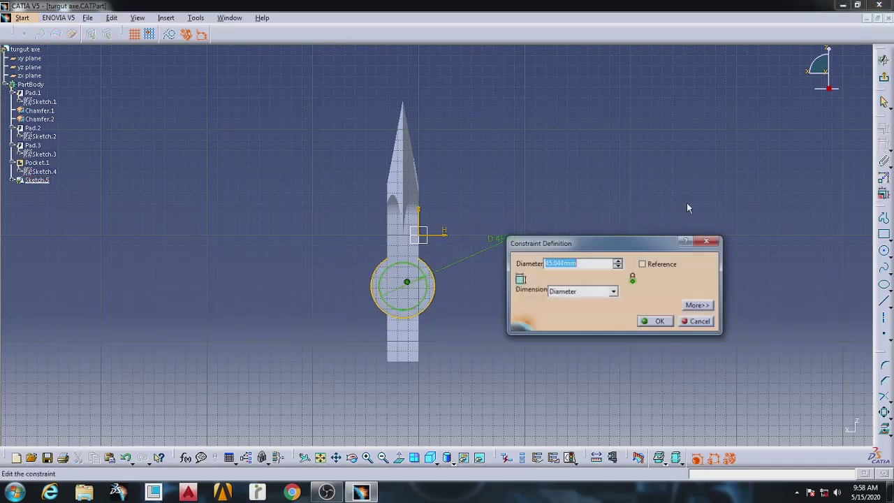
pyautogui.write('50')
pyautogui.press('Return')
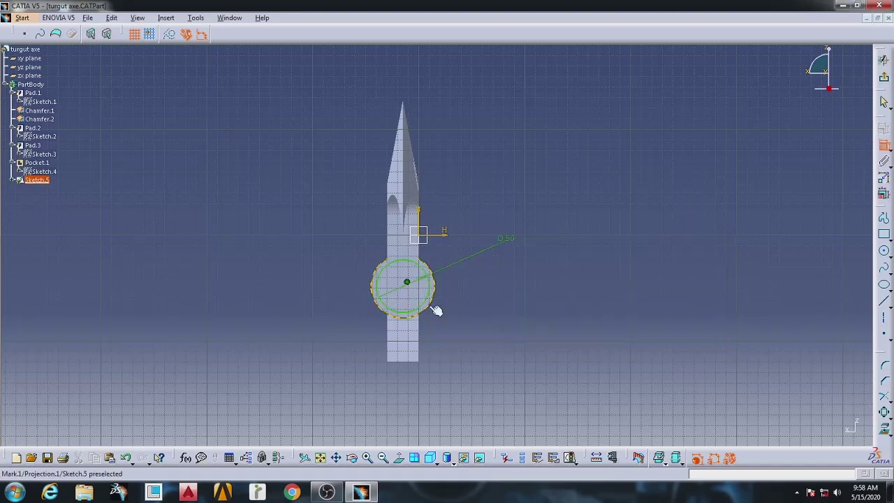
pyautogui.click(432, 318)
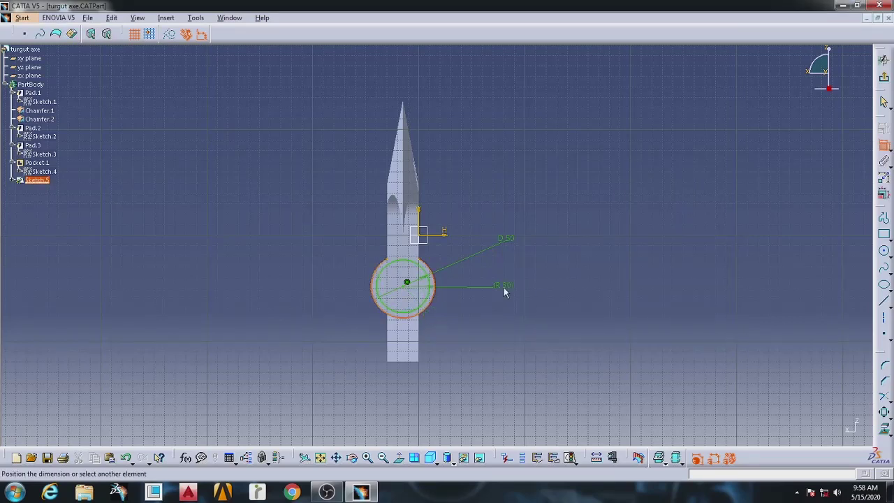
pyautogui.click(430, 304)
pyautogui.press('Escape')
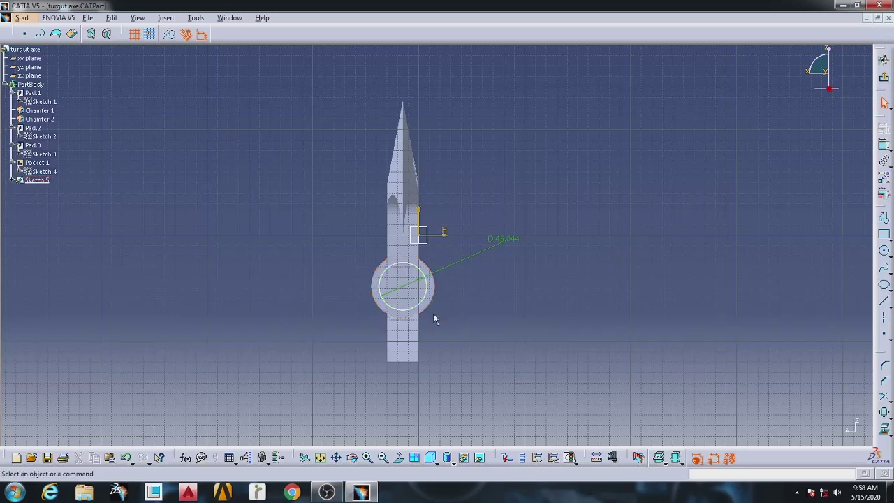
pyautogui.click(883, 80)
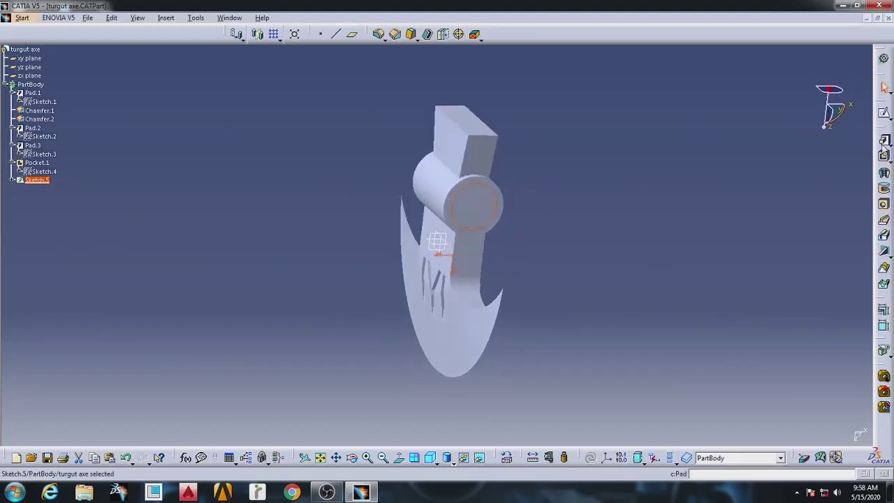
# Step: Cut Pocket.2 from Sketch.5's circle through the boss and rotate to inspect the bore
pyautogui.click(884, 160)
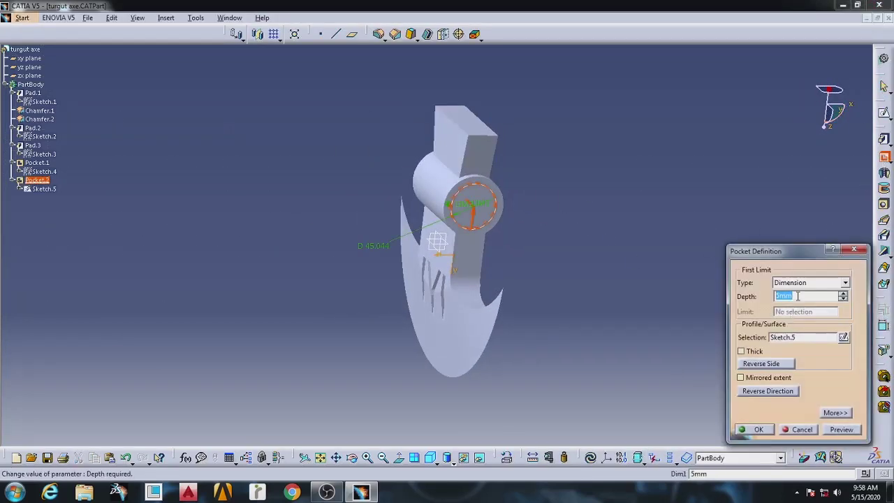
pyautogui.press('Return')
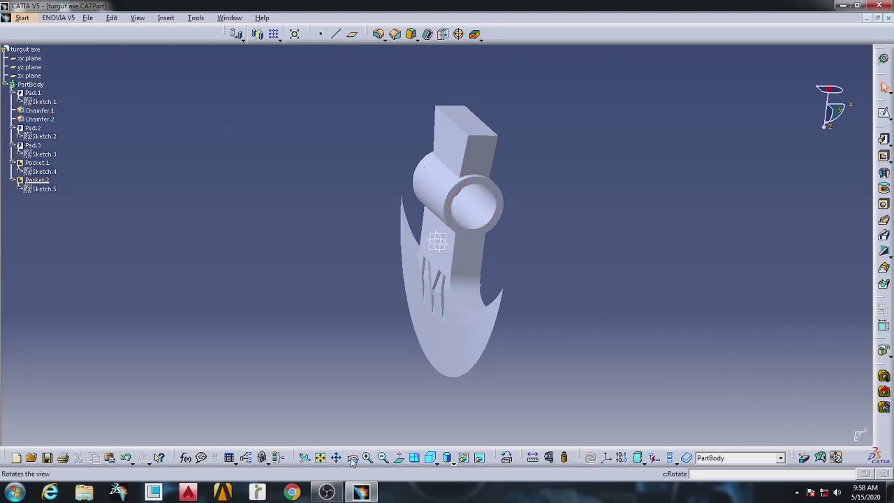
pyautogui.moveTo(472, 317)
pyautogui.mouseDown(button='middle')
pyautogui.moveTo(612, 297)
pyautogui.moveTo(455, 324)
pyautogui.moveTo(329, 305)
pyautogui.moveTo(529, 289)
pyautogui.moveTo(541, 252)
pyautogui.moveTo(570, 251)
pyautogui.mouseUp(button='middle')
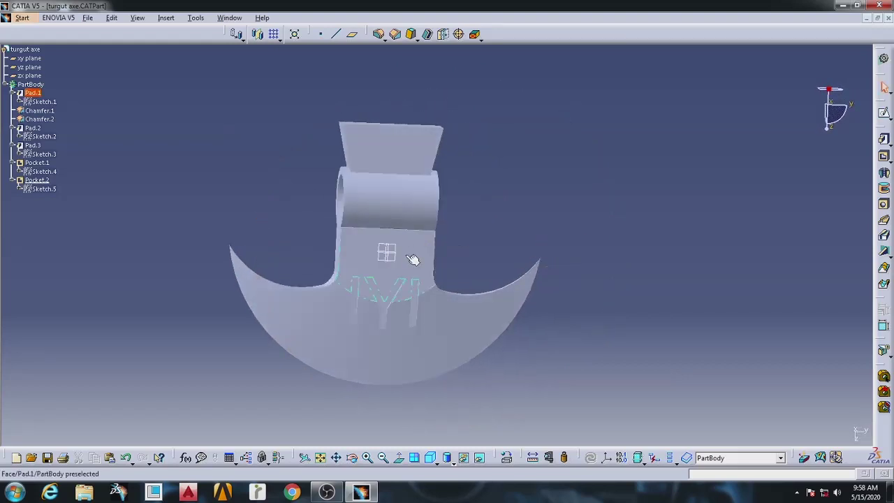
# Step: Open Sketch.6 on the blade face and move the MSK text up to the sketch origin
pyautogui.click(413, 260)
pyautogui.click(883, 116)
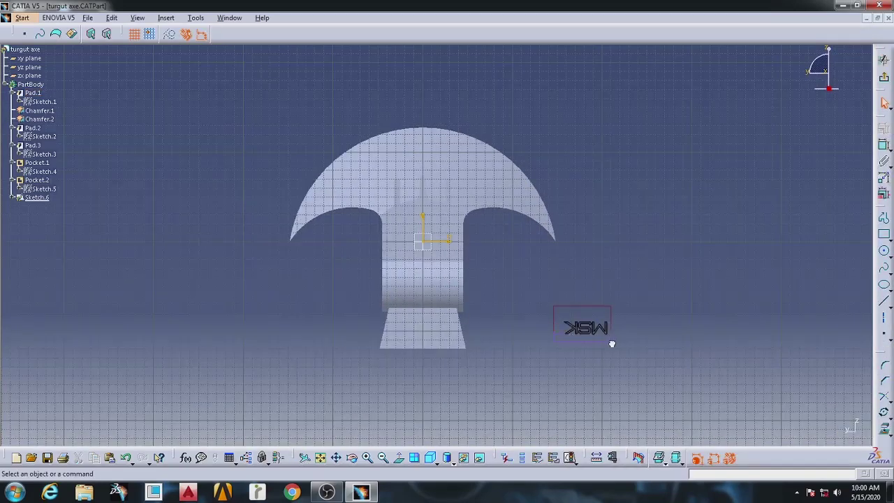
pyautogui.moveTo(592, 336); pyautogui.dragTo(437, 333)
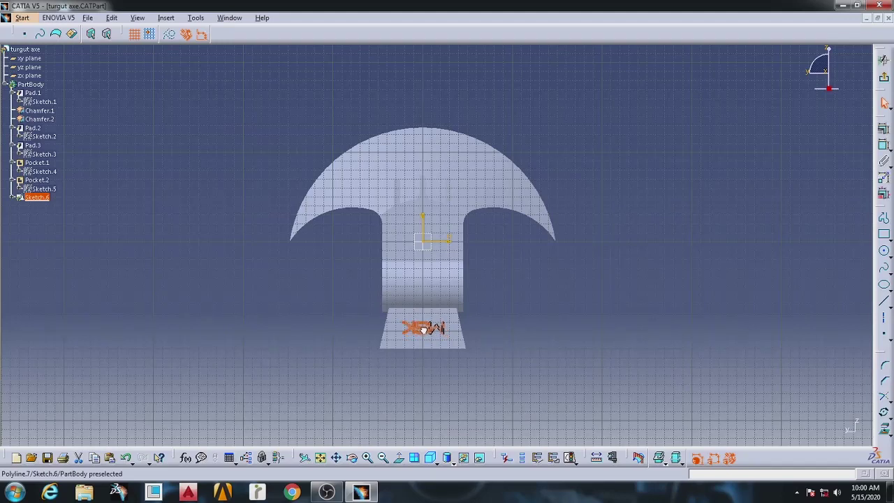
pyautogui.moveTo(423, 330); pyautogui.dragTo(424, 249)
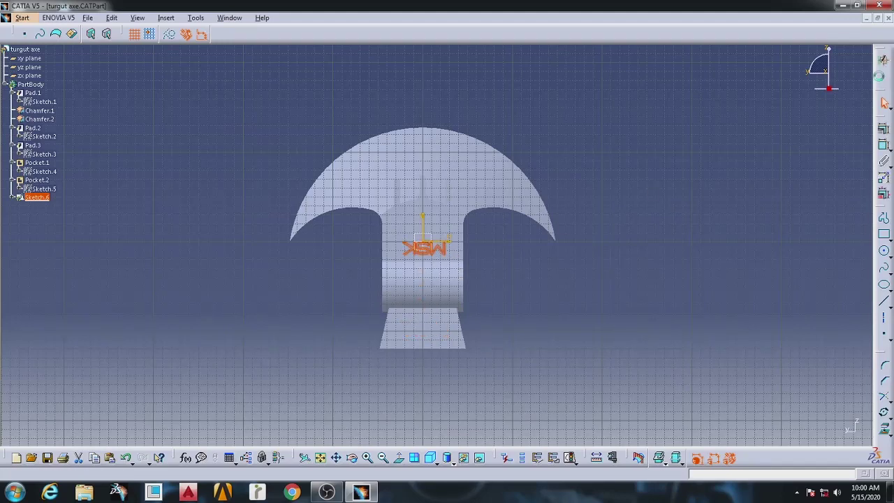
pyautogui.click(884, 60)
# Step: Turn the lettering forward and pocket Sketch.6's MSK text 3 mm deep as Pocket.3
pyautogui.click(368, 457)
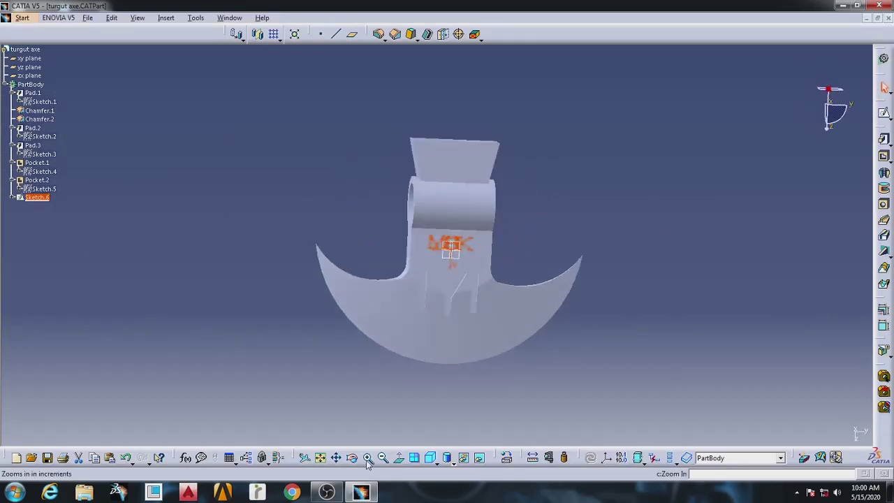
pyautogui.click(352, 457)
pyautogui.moveTo(614, 286)
pyautogui.mouseDown()
pyautogui.moveTo(557, 266)
pyautogui.moveTo(454, 261)
pyautogui.mouseUp()
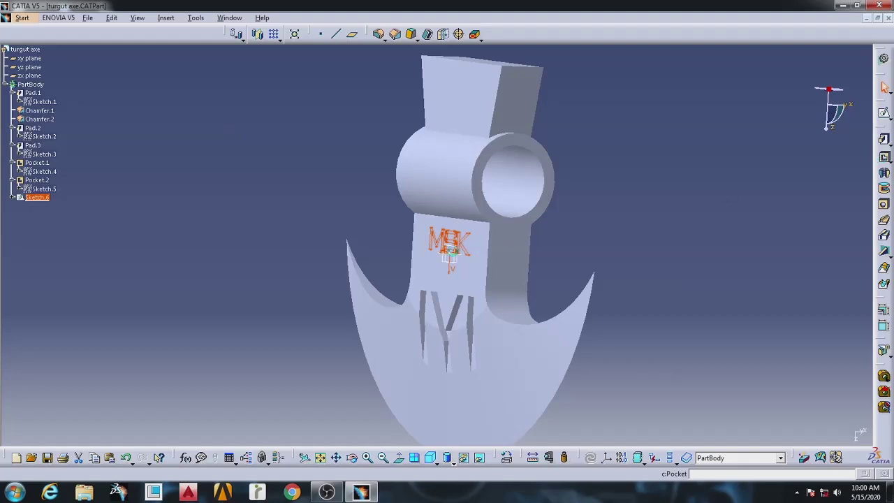
pyautogui.click(883, 157)
pyautogui.write('3')
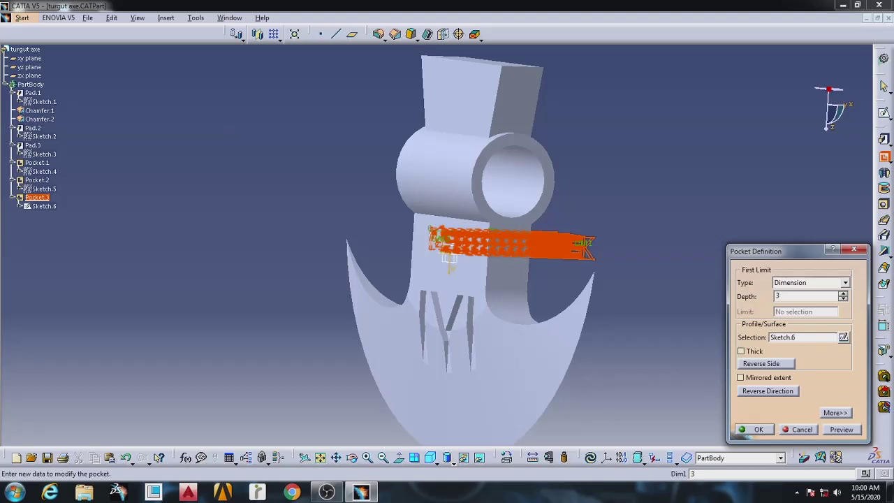
pyautogui.press('Return')
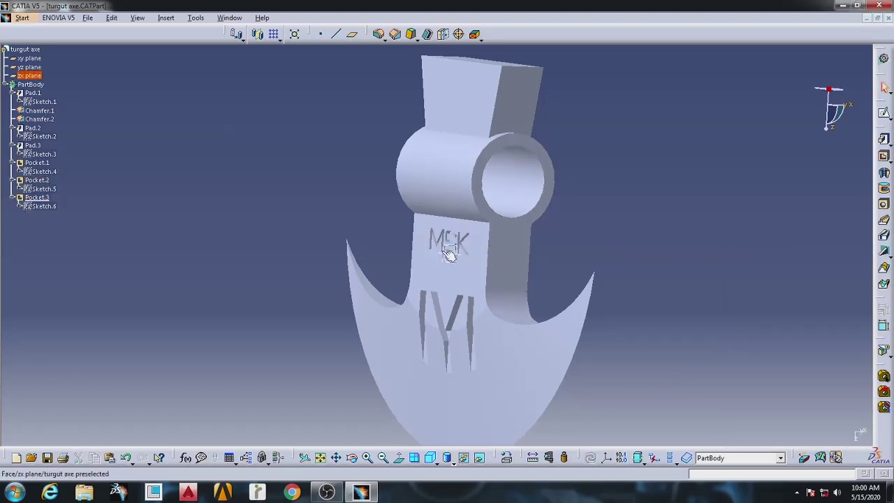
pyautogui.moveTo(474, 282)
pyautogui.mouseDown(button='middle')
pyautogui.moveTo(400, 333)
pyautogui.moveTo(365, 214)
pyautogui.moveTo(355, 223)
pyautogui.moveTo(505, 255)
pyautogui.moveTo(385, 242)
pyautogui.moveTo(395, 237)
pyautogui.moveTo(310, 254)
pyautogui.moveTo(435, 280)
pyautogui.moveTo(463, 329)
pyautogui.moveTo(470, 256)
pyautogui.moveTo(361, 176)
pyautogui.moveTo(382, 193)
pyautogui.moveTo(376, 216)
pyautogui.mouseUp(button='middle')
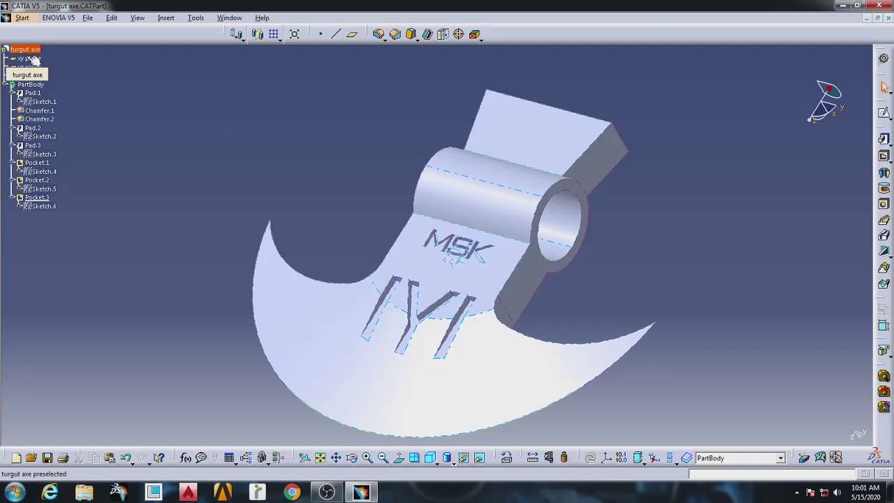
# Step: Orbit to the socket hole and open a new sketch on the face around it
pyautogui.click(353, 458)
pyautogui.moveTo(324, 200)
pyautogui.mouseDown()
pyautogui.moveTo(420, 256)
pyautogui.moveTo(310, 165)
pyautogui.mouseUp()
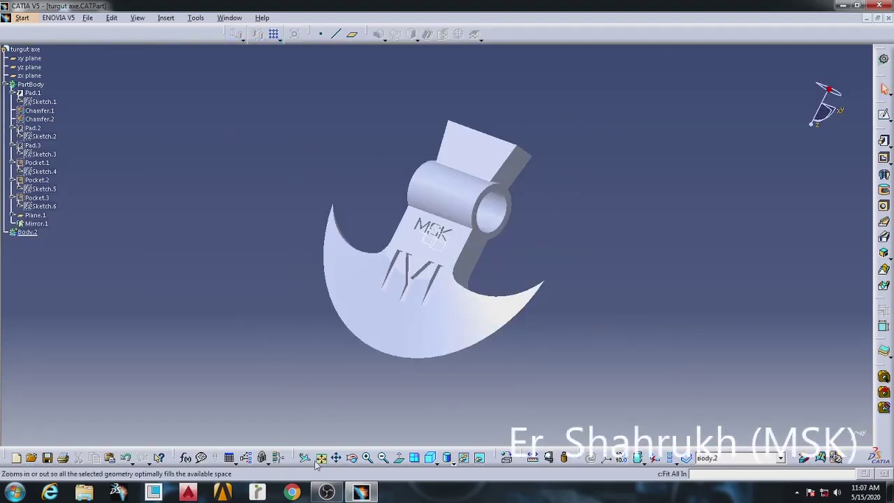
pyautogui.moveTo(259, 259); pyautogui.dragTo(402, 184, button='middle')
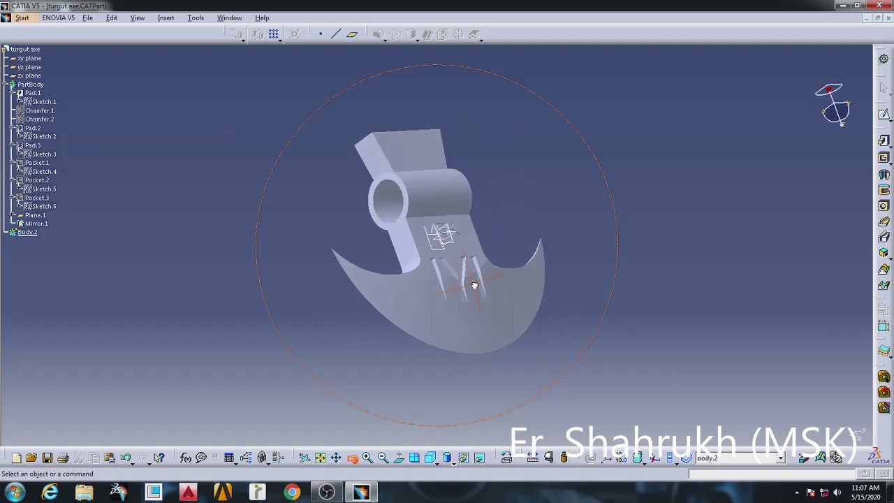
pyautogui.click(402, 183)
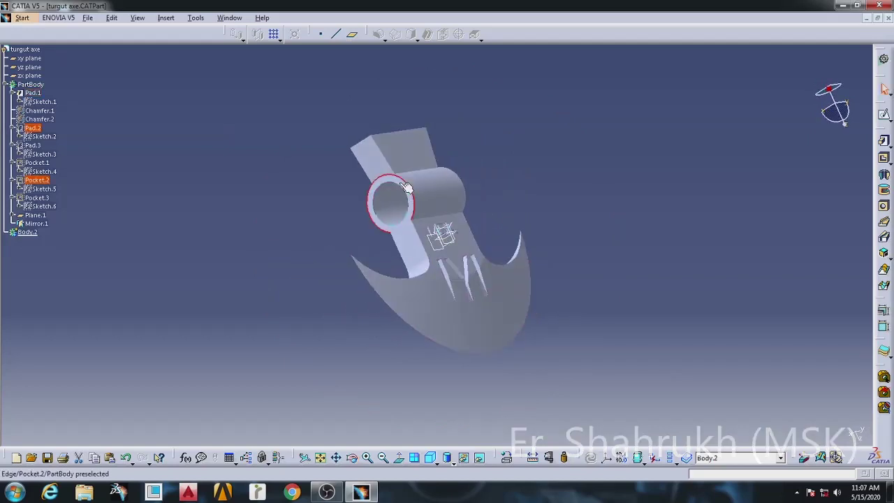
pyautogui.click(884, 117)
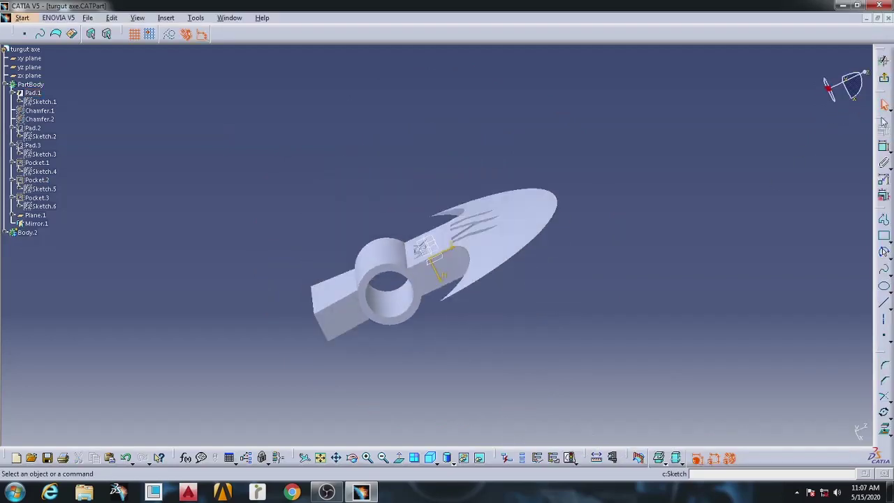
# Step: Pad Sketch.7's circle 300 mm in the reversed direction to form the handle
pyautogui.click(885, 78)
pyautogui.click(883, 146)
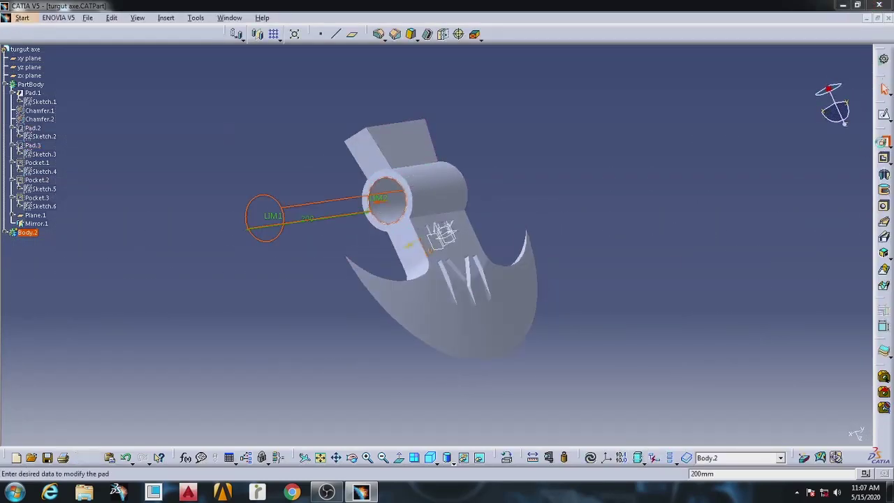
pyautogui.click(752, 393)
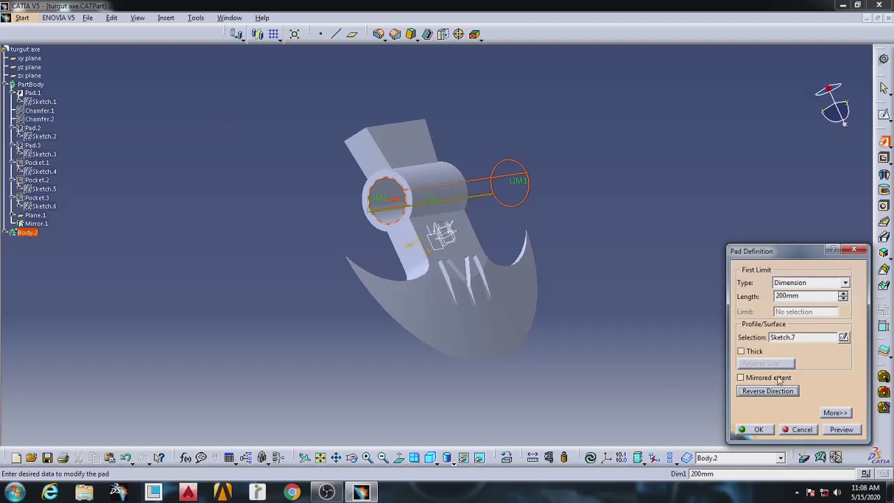
pyautogui.click(803, 297)
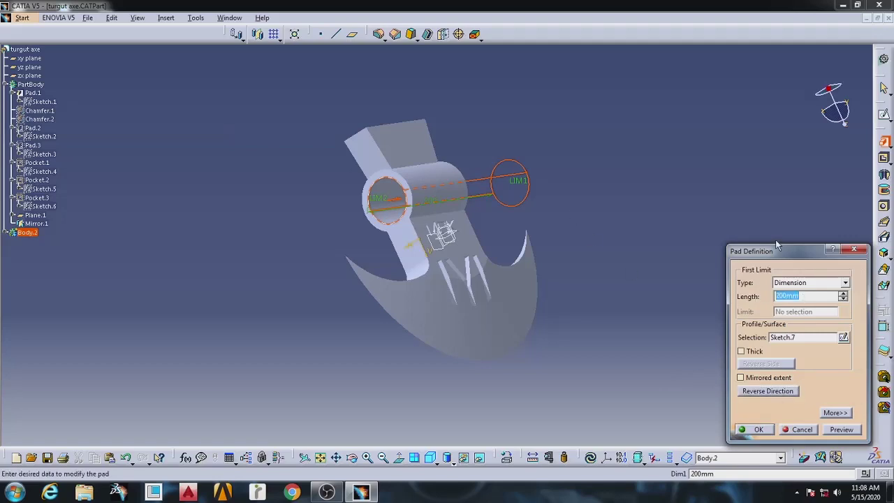
pyautogui.write('300')
pyautogui.click(831, 411)
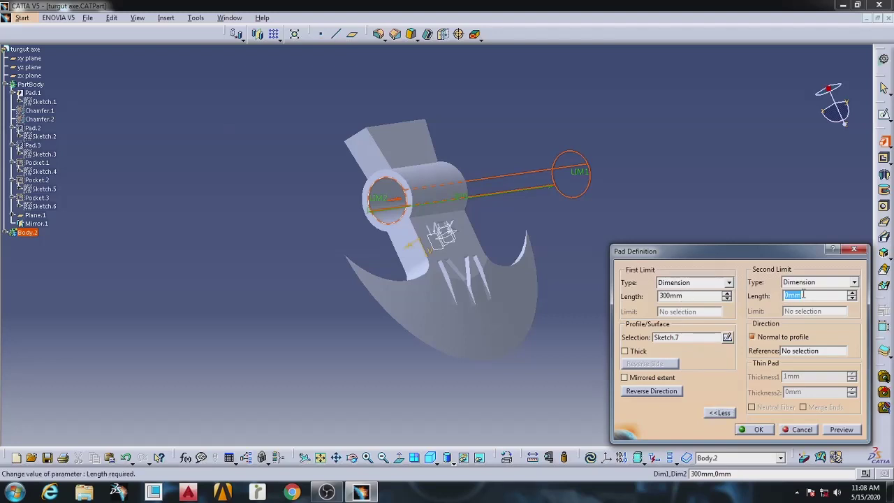
pyautogui.press('Return')
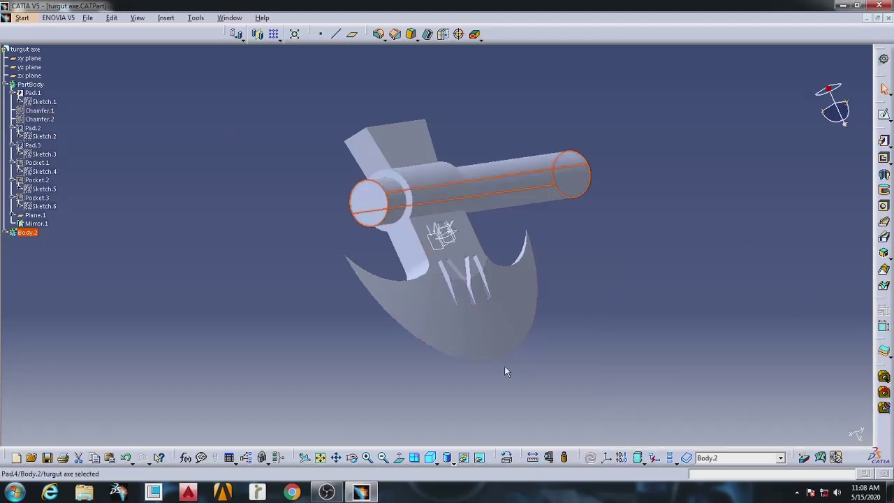
# Step: On Plane.1, sketch a path line from the handle's end, constrained to 500 mm
pyautogui.click(438, 248)
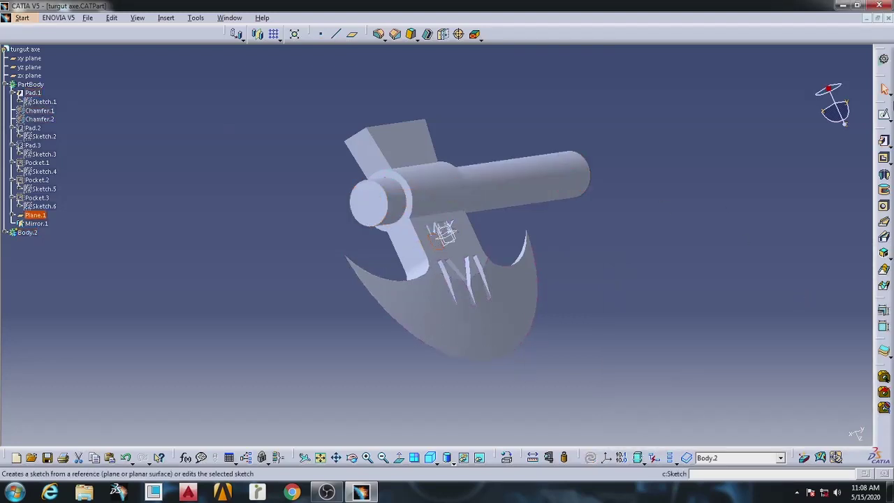
pyautogui.click(884, 116)
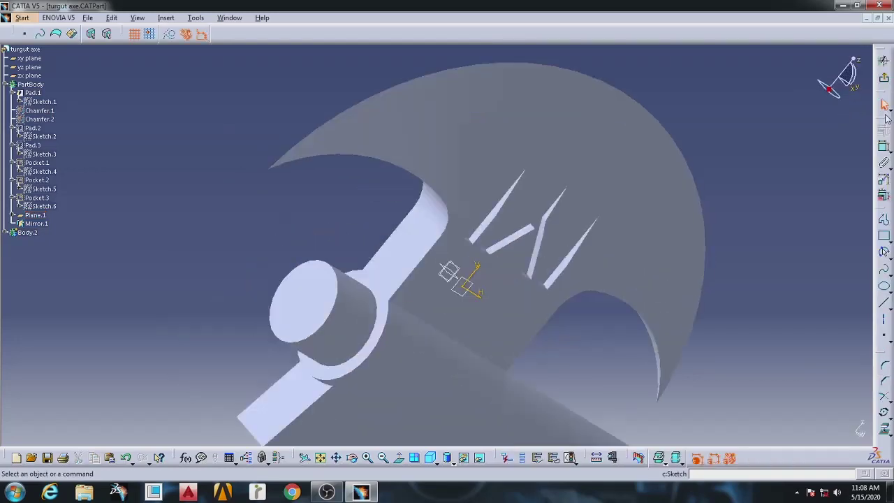
pyautogui.moveTo(598, 297); pyautogui.dragTo(308, 265, button='middle')
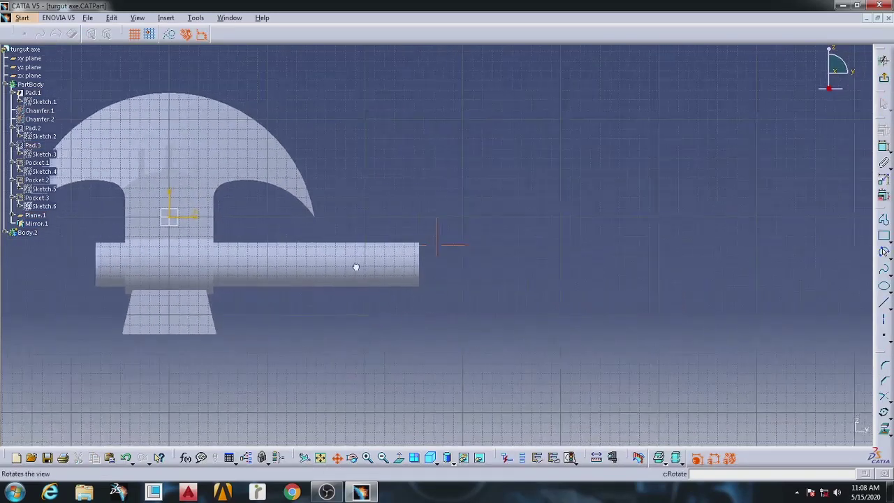
pyautogui.click(884, 304)
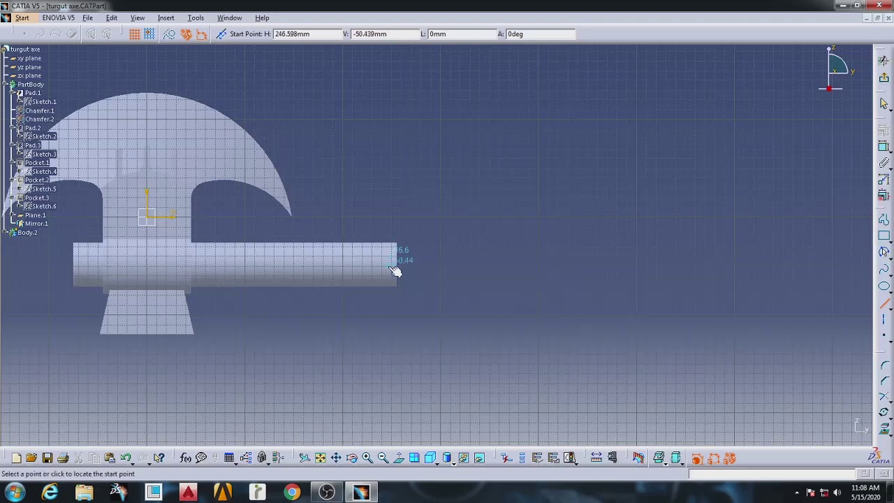
pyautogui.click(398, 265)
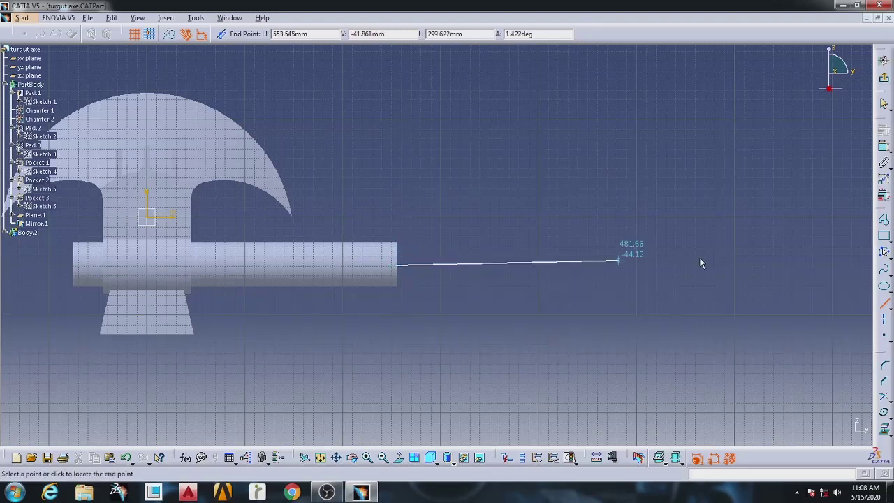
pyautogui.click(848, 266)
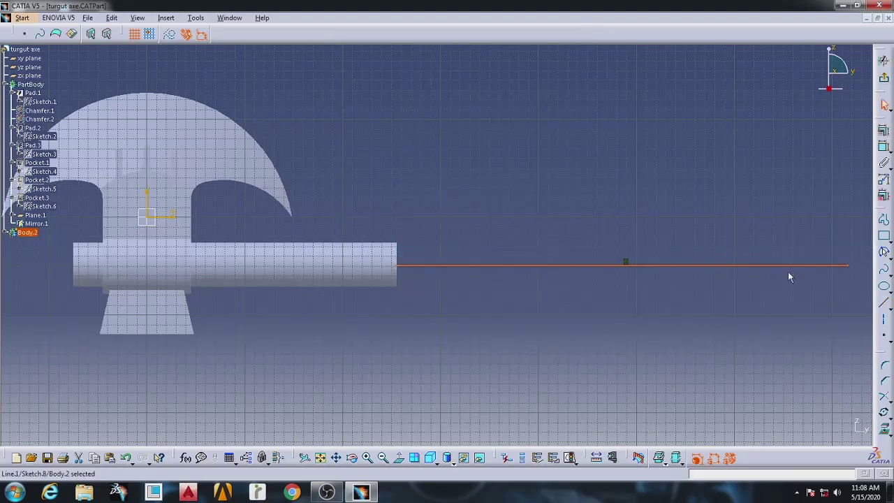
pyautogui.click(883, 146)
pyautogui.click(632, 265)
pyautogui.doubleClick(633, 232)
pyautogui.write('5')
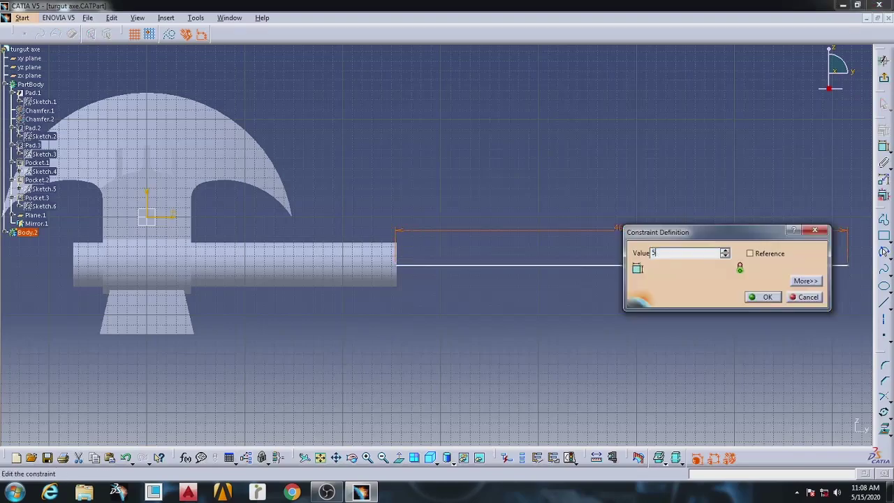
pyautogui.write('00mm')
pyautogui.press('Return')
pyautogui.click(324, 460)
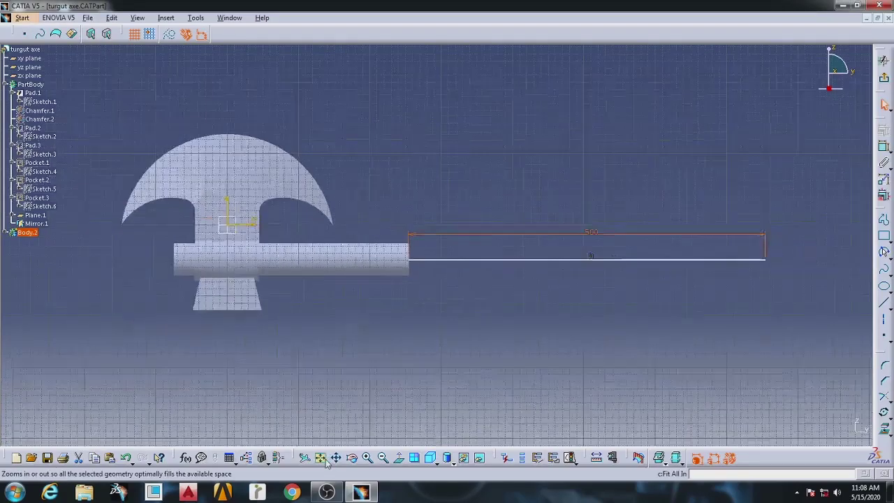
pyautogui.click(370, 457)
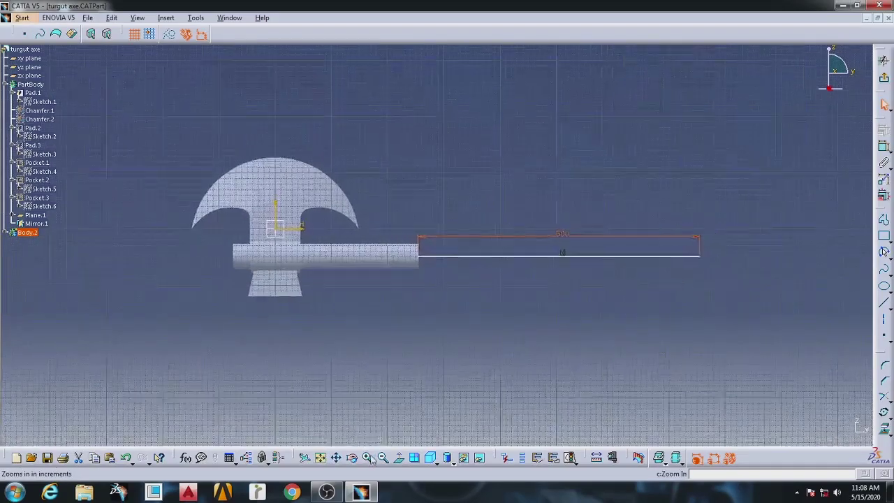
# Step: Make the path line coincident with the handle edge
pyautogui.keyDown('ctrl'); pyautogui.click(375, 268); pyautogui.keyUp('ctrl')
pyautogui.click(882, 129)
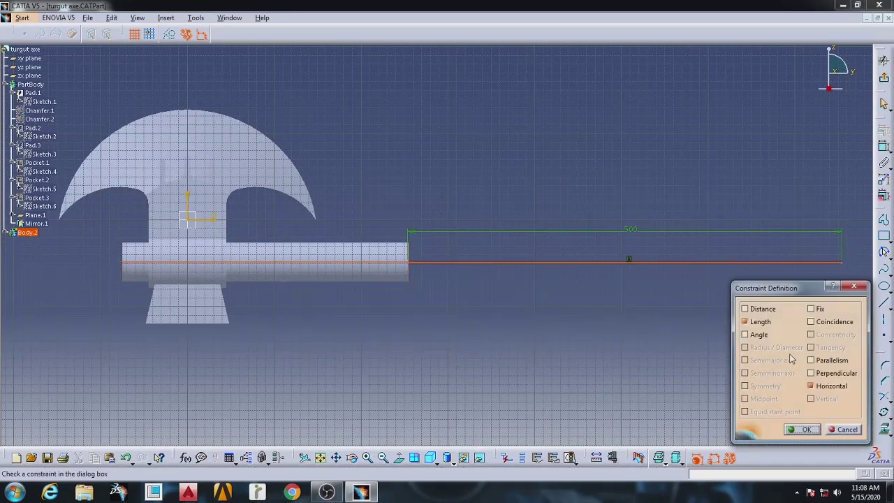
pyautogui.click(823, 323)
pyautogui.click(806, 429)
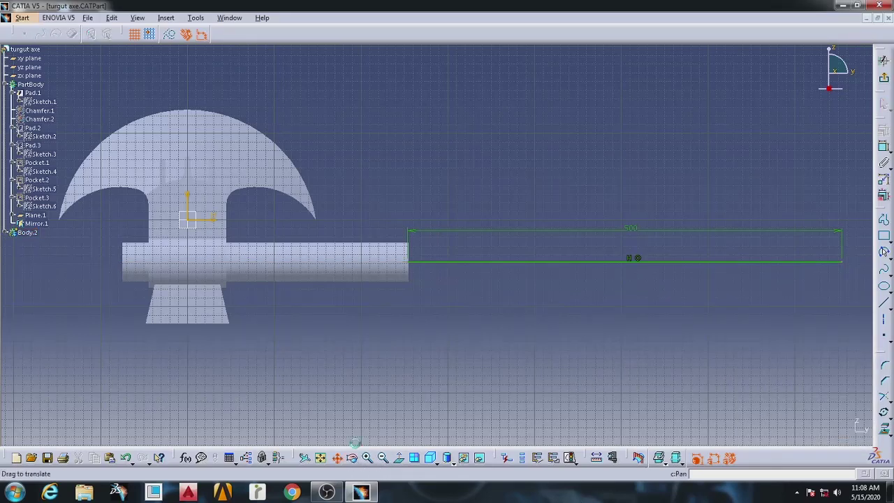
# Step: Add a three-point arc curving upward from the line's end, replacing a first attempt
pyautogui.moveTo(684, 297)
pyautogui.mouseDown(button='middle')
pyautogui.moveTo(536, 291)
pyautogui.moveTo(417, 308)
pyautogui.mouseUp(button='middle')
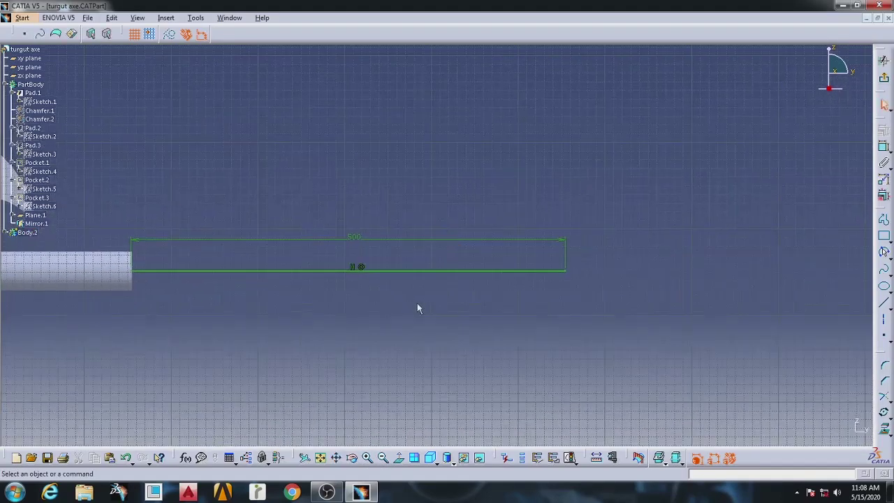
pyautogui.click(884, 252)
pyautogui.click(565, 270)
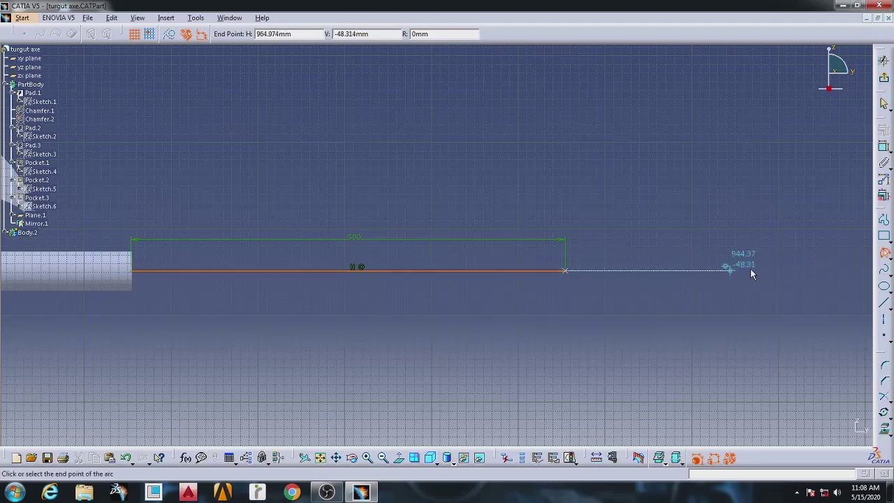
pyautogui.click(832, 252)
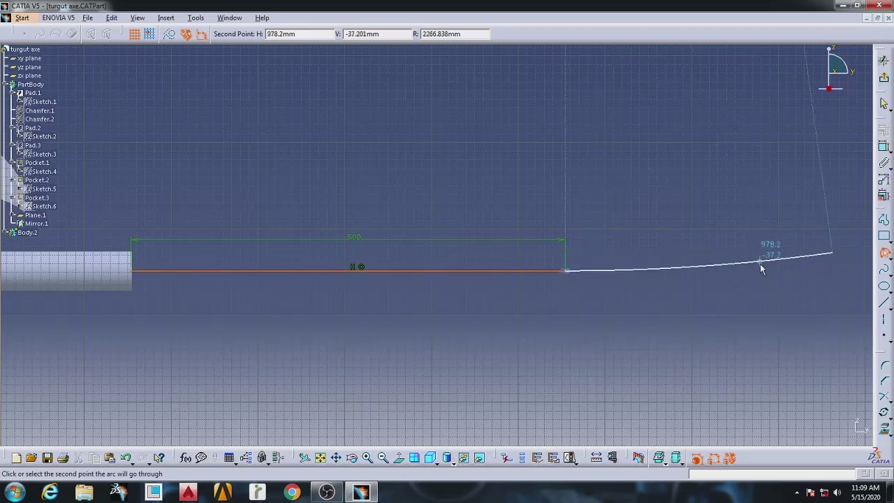
pyautogui.click(761, 265)
pyautogui.click(818, 311)
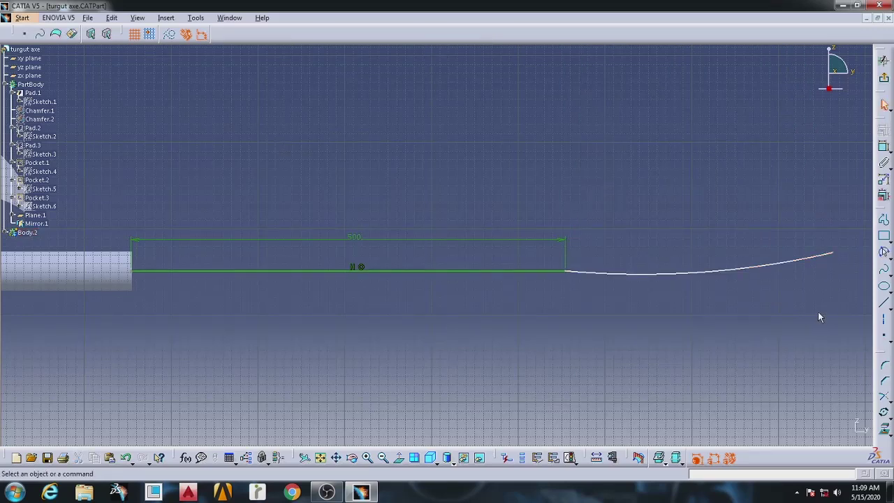
pyautogui.click(803, 268)
pyautogui.press('Delete')
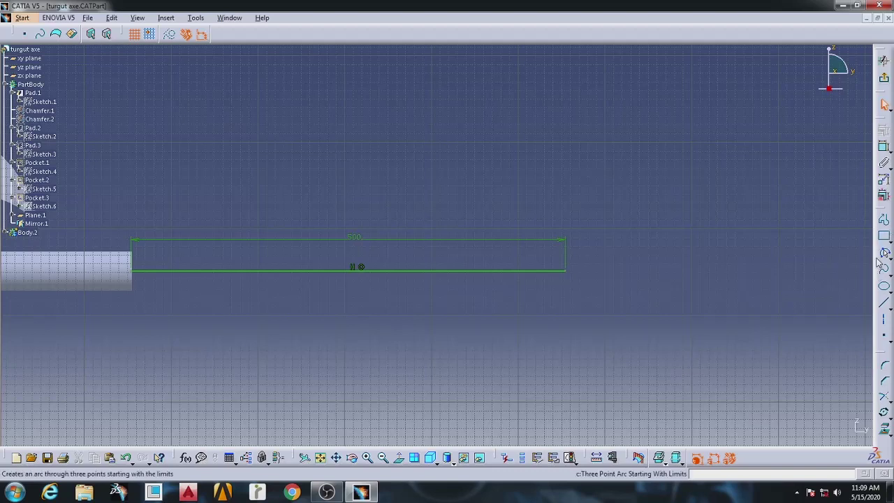
pyautogui.click(883, 269)
pyautogui.click(570, 272)
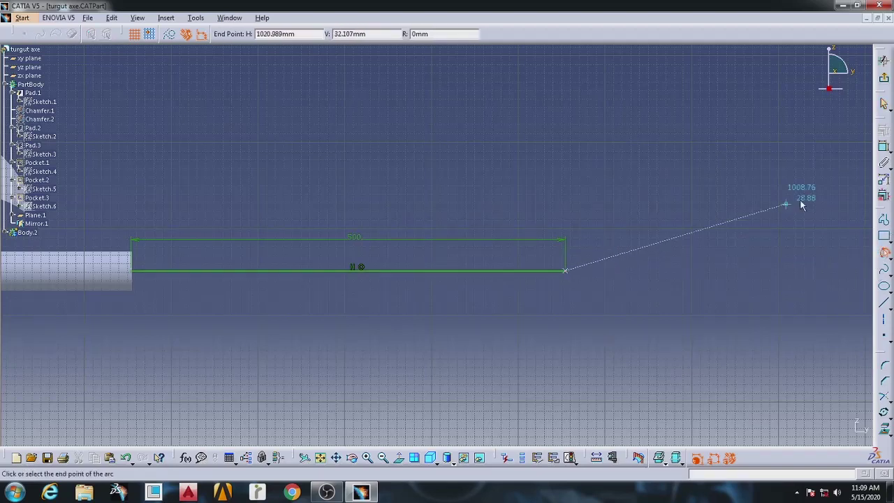
pyautogui.click(836, 220)
pyautogui.click(776, 237)
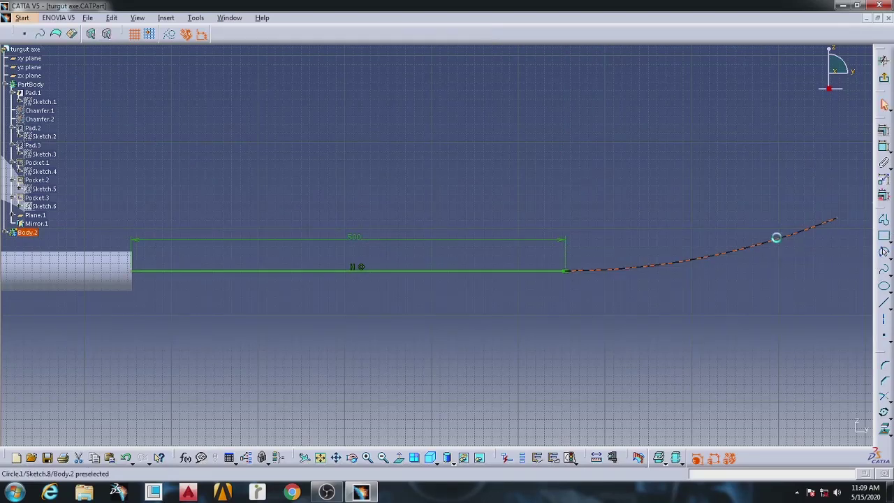
# Step: Create a plane normal to the path curve at its end point
pyautogui.click(884, 79)
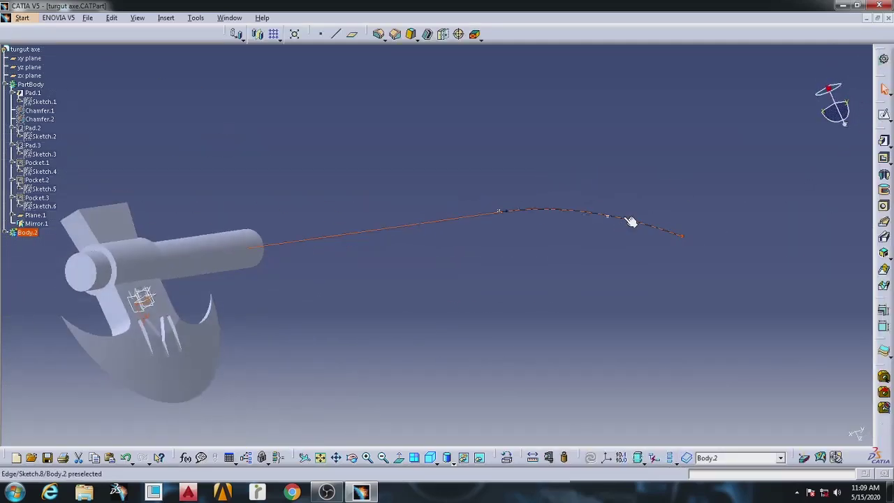
pyautogui.click(351, 34)
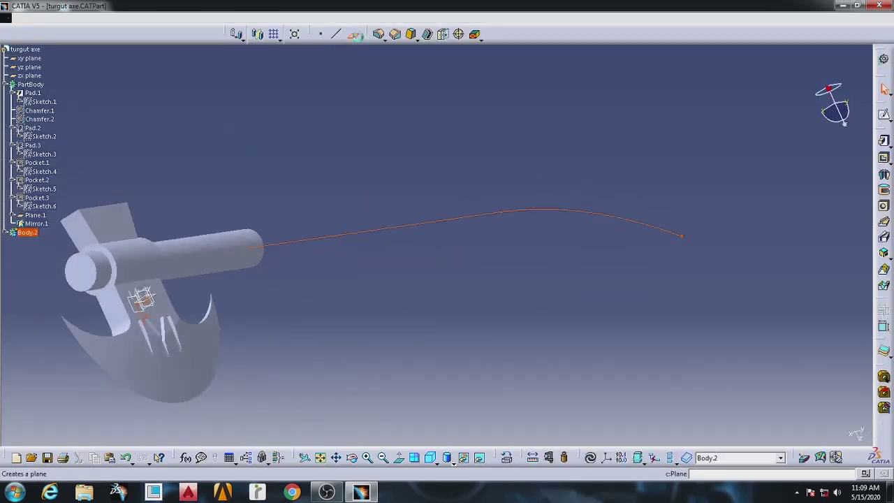
pyautogui.click(686, 238)
pyautogui.click(752, 426)
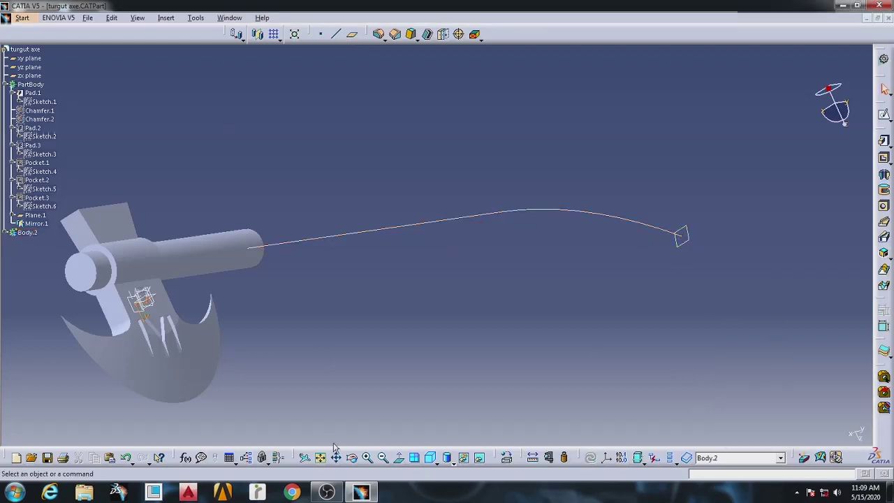
pyautogui.moveTo(379, 219); pyautogui.dragTo(328, 180, button='middle')
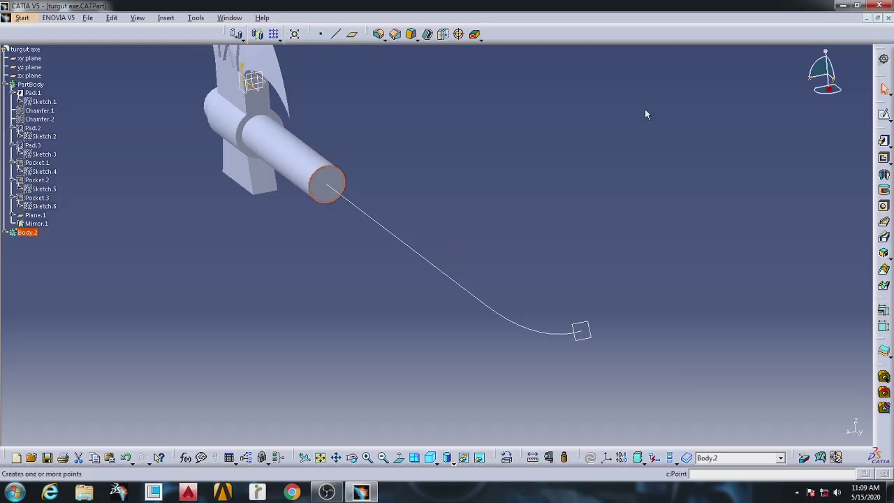
# Step: Sketch on the handle's end face, projecting its circular edge
pyautogui.click(883, 114)
pyautogui.click(581, 331)
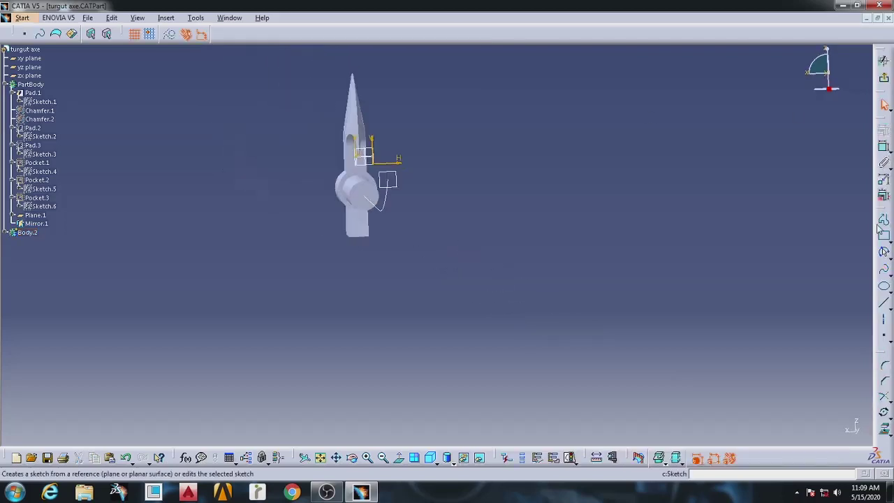
pyautogui.click(884, 433)
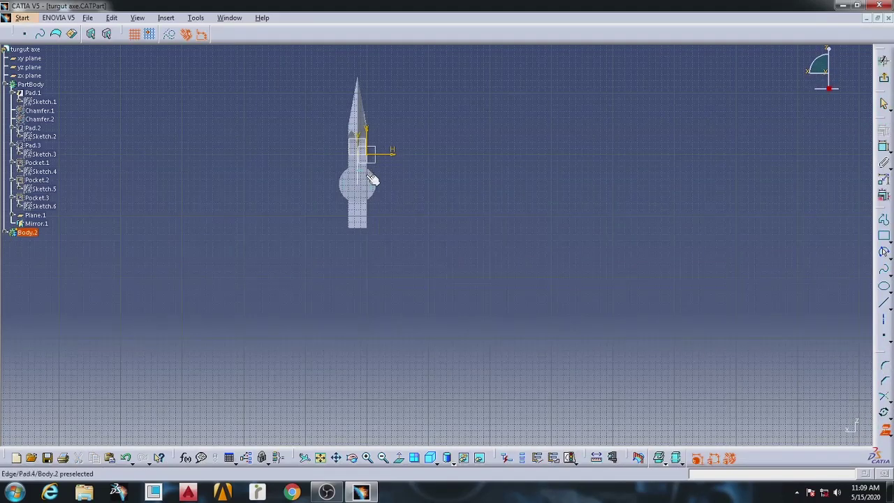
pyautogui.click(373, 179)
pyautogui.click(883, 78)
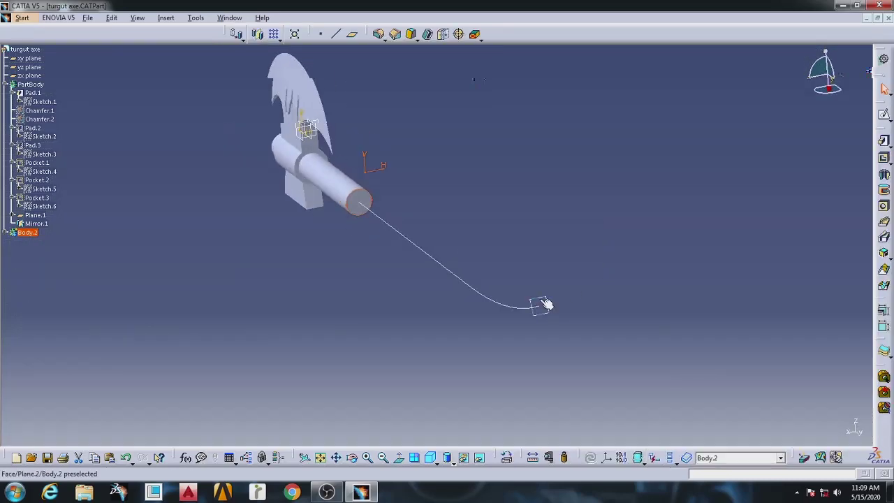
# Step: On the plane at the curve's end, sketch an ellipse centred on the curve end
pyautogui.click(547, 305)
pyautogui.click(884, 114)
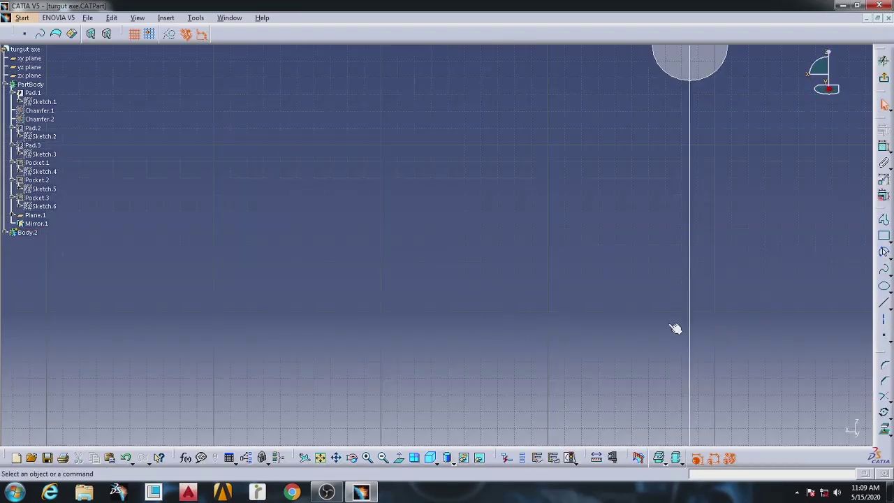
pyautogui.click(319, 457)
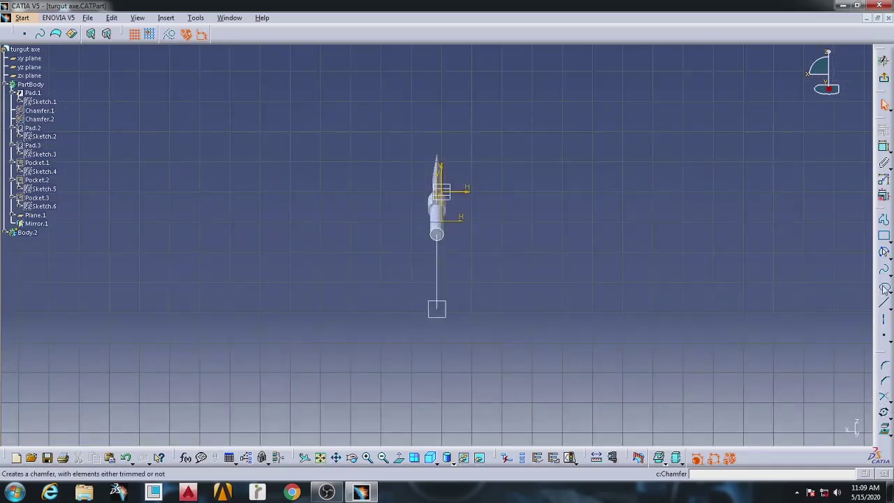
pyautogui.click(884, 288)
pyautogui.click(440, 309)
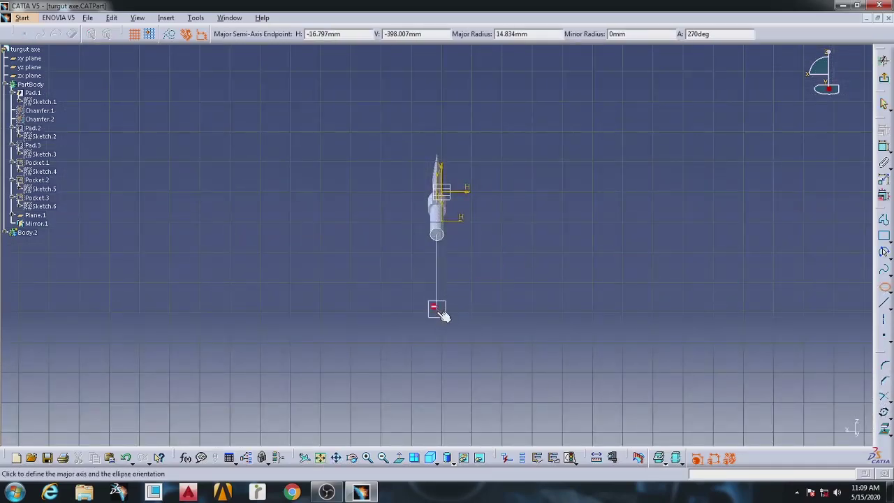
pyautogui.click(440, 325)
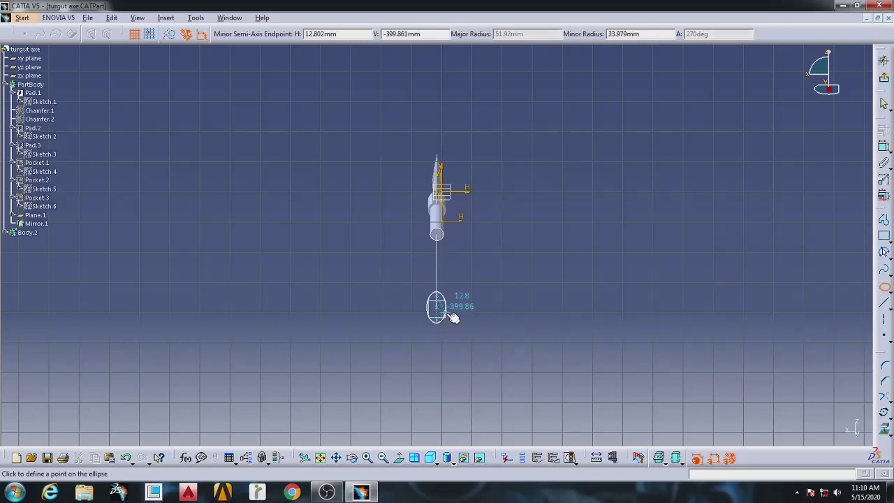
pyautogui.click(446, 317)
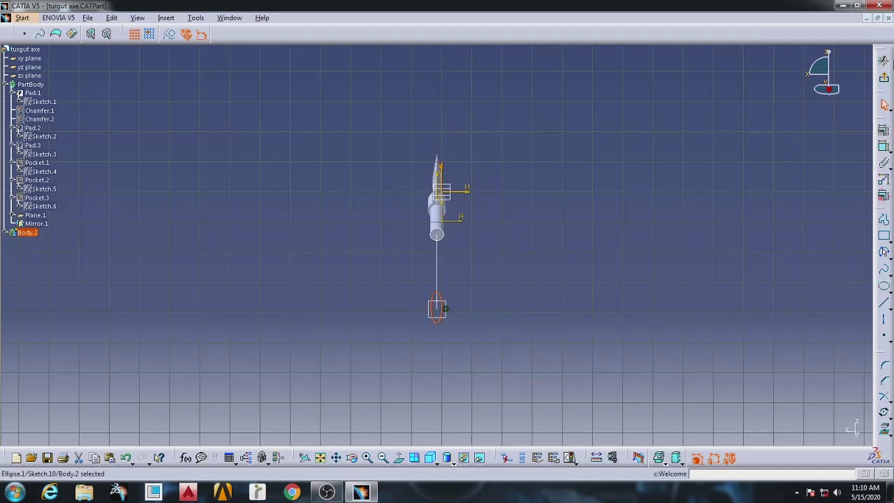
pyautogui.click(884, 82)
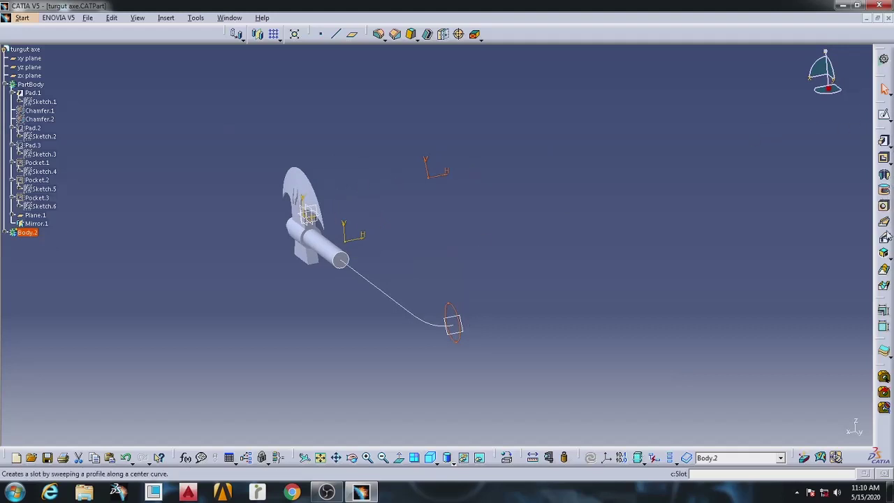
# Step: Loft the ellipse to the handle's end circle as Multi-sections Solid.1
pyautogui.click(884, 268)
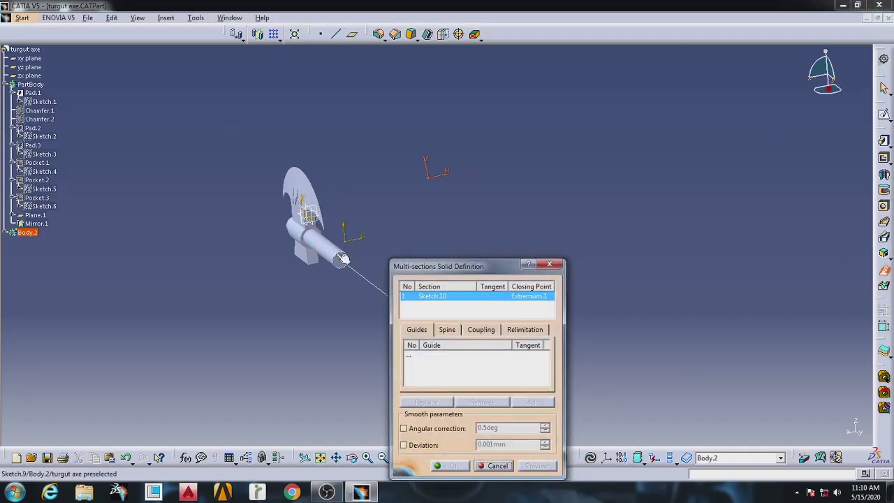
pyautogui.click(343, 258)
pyautogui.click(450, 466)
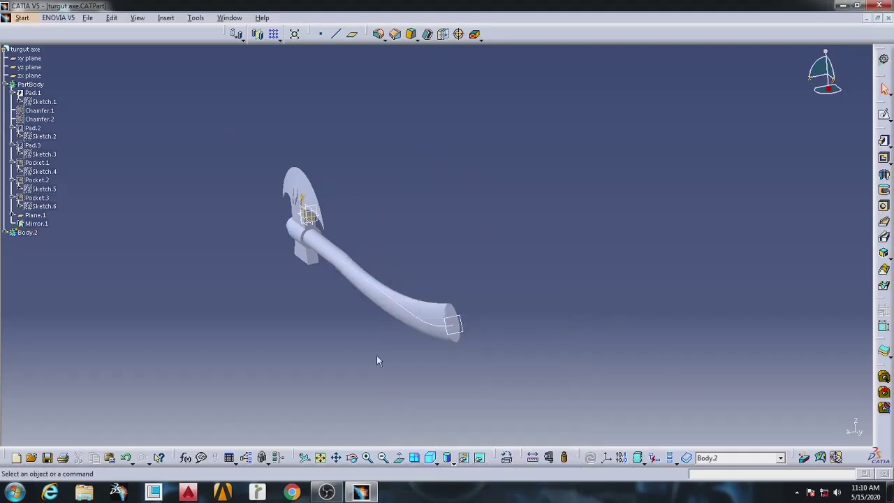
# Step: Orbit the axe round to a side view and zoom in on the head and handle
pyautogui.click(356, 459)
pyautogui.moveTo(331, 289)
pyautogui.mouseDown()
pyautogui.moveTo(403, 339)
pyautogui.moveTo(465, 160)
pyautogui.moveTo(589, 42)
pyautogui.moveTo(355, 230)
pyautogui.moveTo(439, 297)
pyautogui.mouseUp()
pyautogui.click(352, 457)
pyautogui.moveTo(391, 329)
pyautogui.mouseDown()
pyautogui.moveTo(425, 285)
pyautogui.moveTo(278, 283)
pyautogui.moveTo(305, 438)
pyautogui.mouseUp()
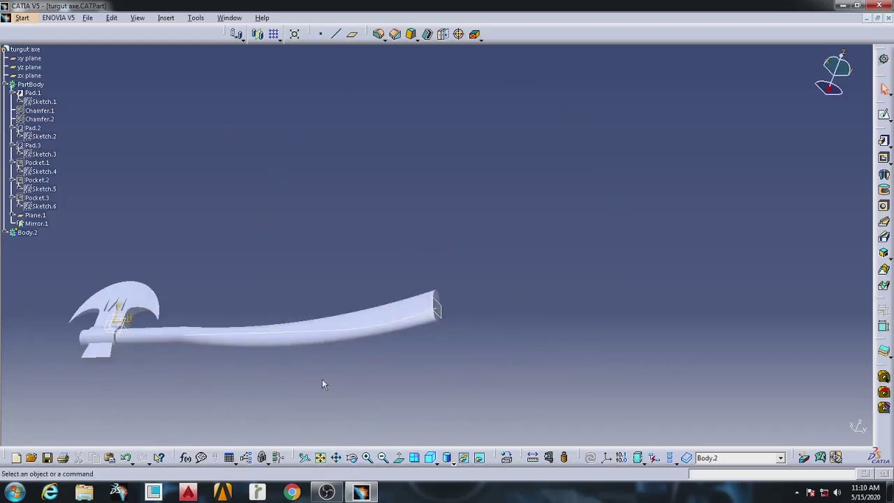
pyautogui.moveTo(293, 371); pyautogui.dragTo(483, 334)
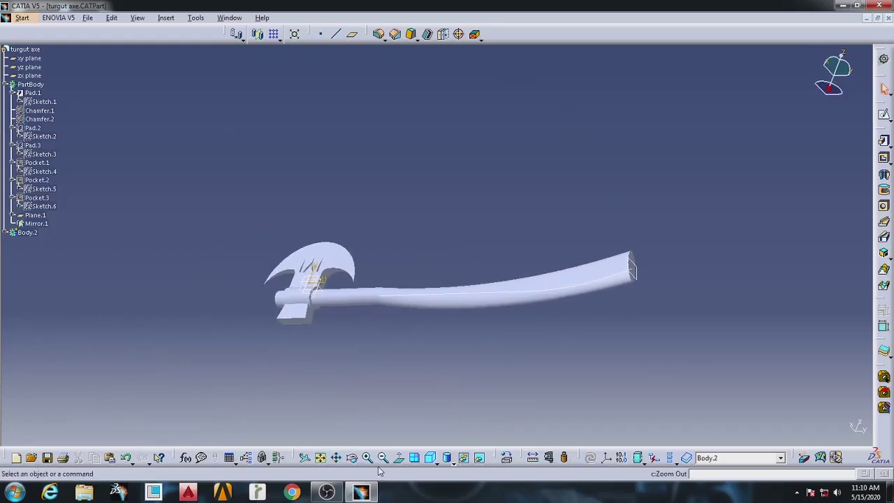
pyautogui.moveTo(356, 433)
pyautogui.mouseDown()
pyautogui.moveTo(391, 363)
pyautogui.moveTo(497, 396)
pyautogui.mouseUp()
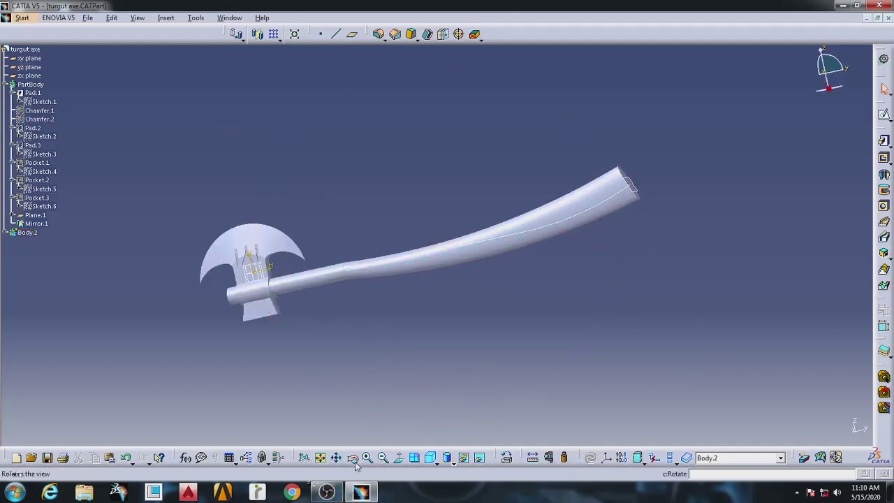
pyautogui.moveTo(297, 424)
pyautogui.mouseDown()
pyautogui.moveTo(381, 297)
pyautogui.moveTo(531, 238)
pyautogui.moveTo(713, 205)
pyautogui.mouseUp()
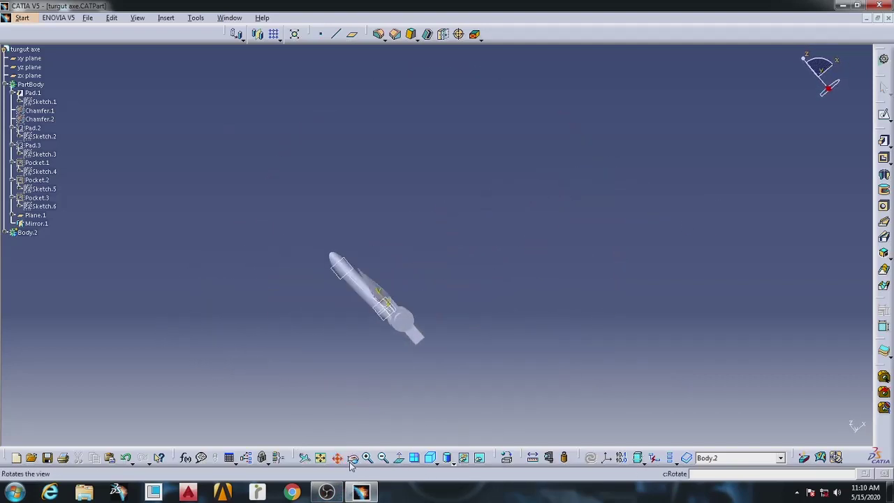
pyautogui.moveTo(344, 465)
pyautogui.mouseDown()
pyautogui.moveTo(391, 349)
pyautogui.moveTo(459, 333)
pyautogui.moveTo(494, 285)
pyautogui.mouseUp()
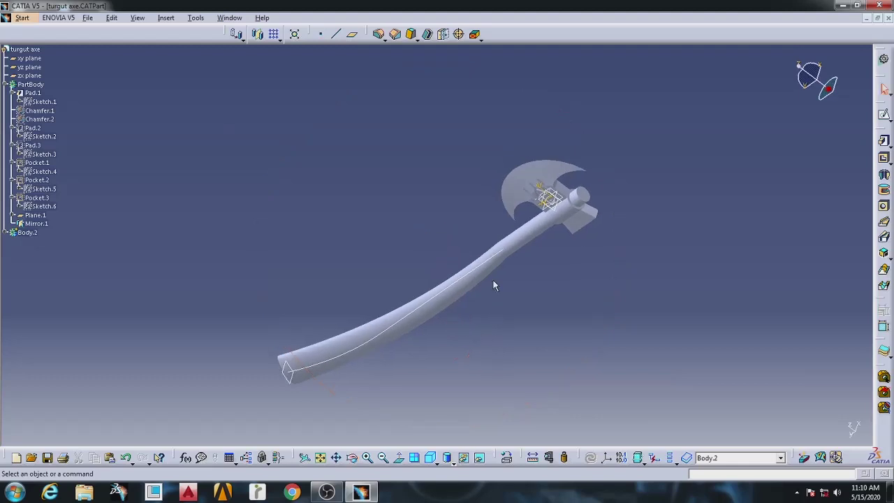
pyautogui.click(368, 457)
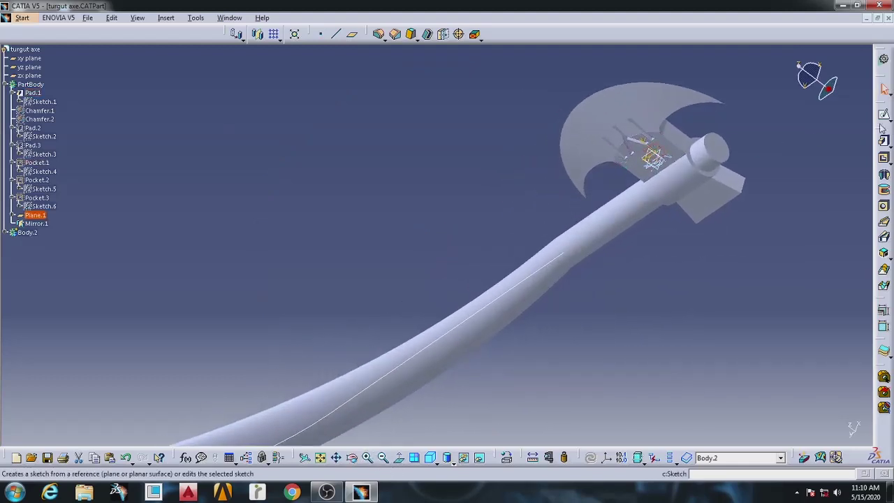
# Step: Round the handle's far end edge with a 5 mm edge fillet
pyautogui.click(378, 33)
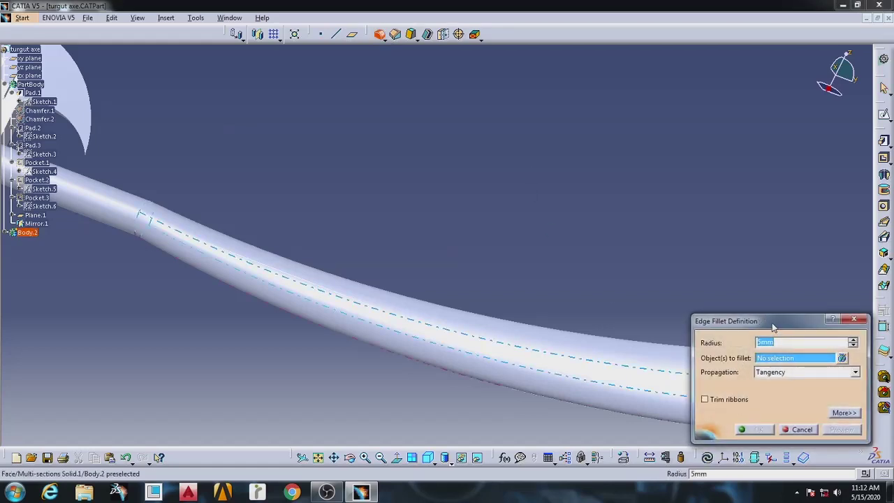
pyautogui.moveTo(773, 327); pyautogui.dragTo(565, 205)
pyautogui.click(742, 391)
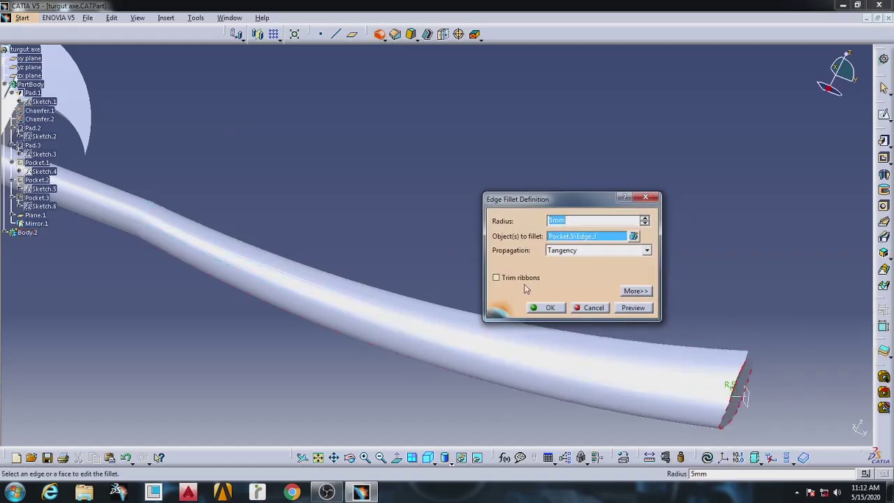
pyautogui.click(547, 308)
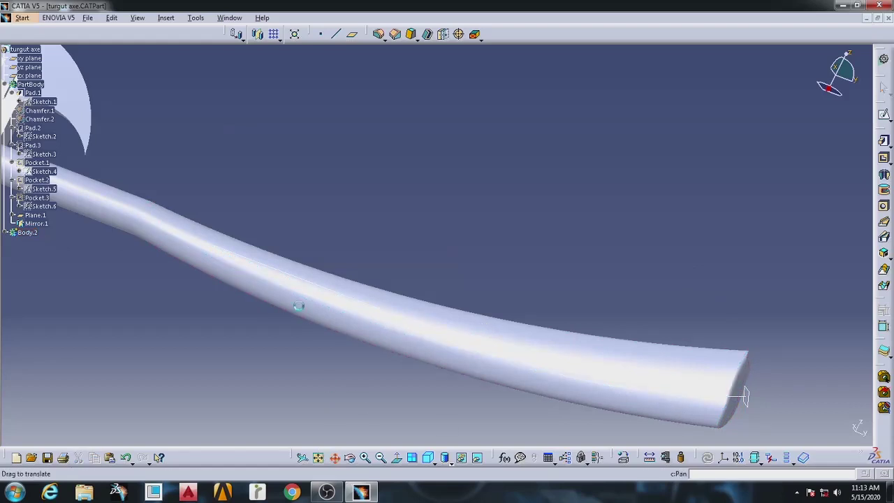
# Step: Add a matching edge fillet to the handle edge beside the axe head
pyautogui.moveTo(743, 396); pyautogui.dragTo(616, 329, button='middle')
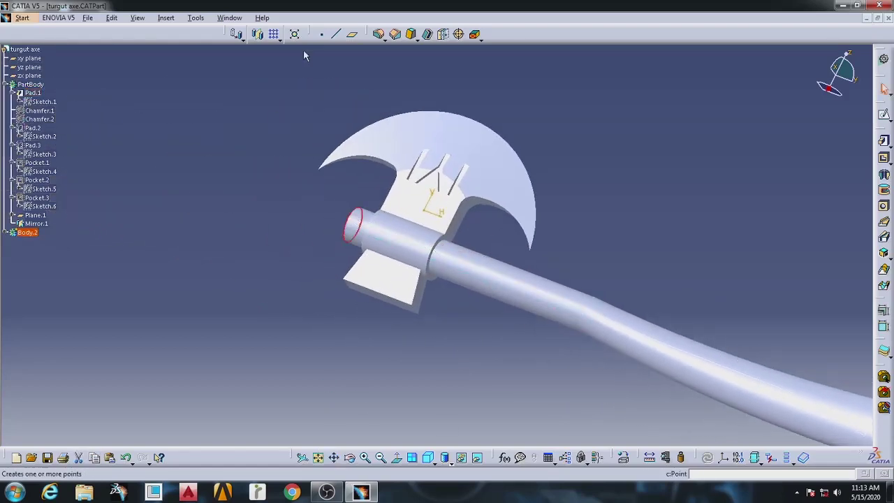
pyautogui.click(378, 34)
pyautogui.click(549, 319)
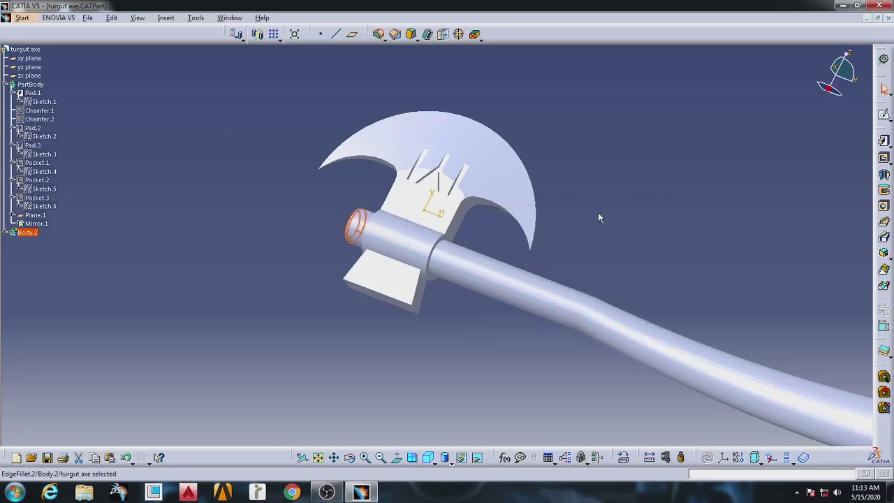
# Step: Apply the Iron material from the Metal catalogue to the axe head's PartBody
pyautogui.click(664, 458)
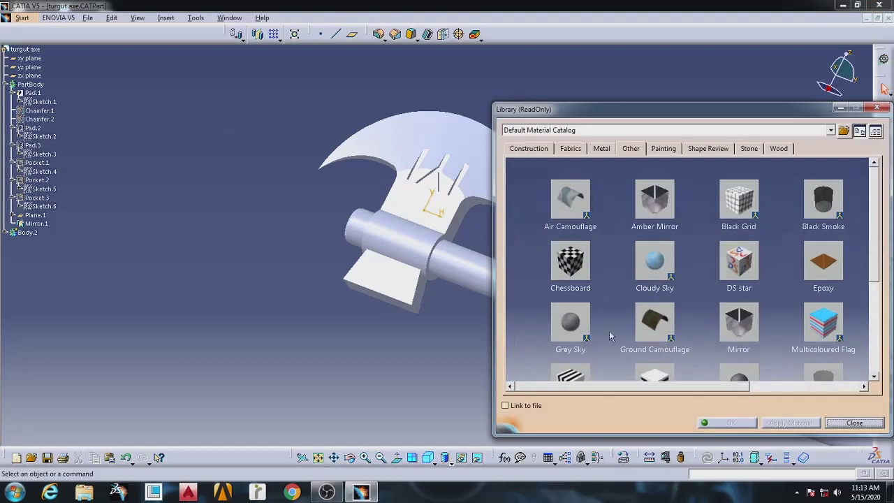
pyautogui.click(614, 152)
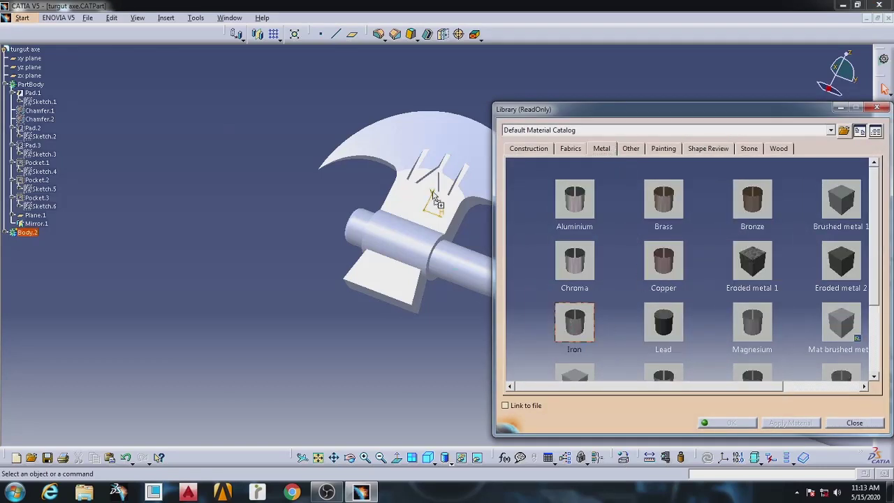
pyautogui.moveTo(571, 335); pyautogui.dragTo(449, 174)
pyautogui.click(728, 423)
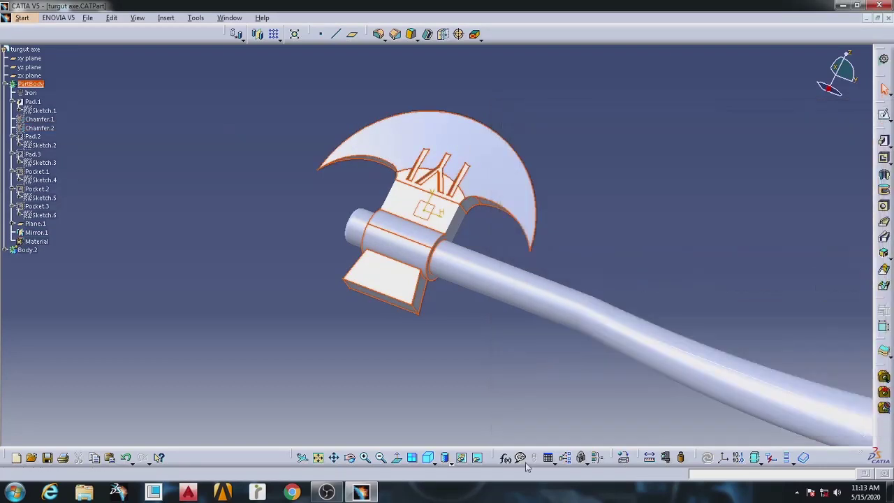
# Step: Switch the display to Shading with Material and select the handle body
pyautogui.click(461, 458)
pyautogui.click(461, 442)
pyautogui.click(501, 306)
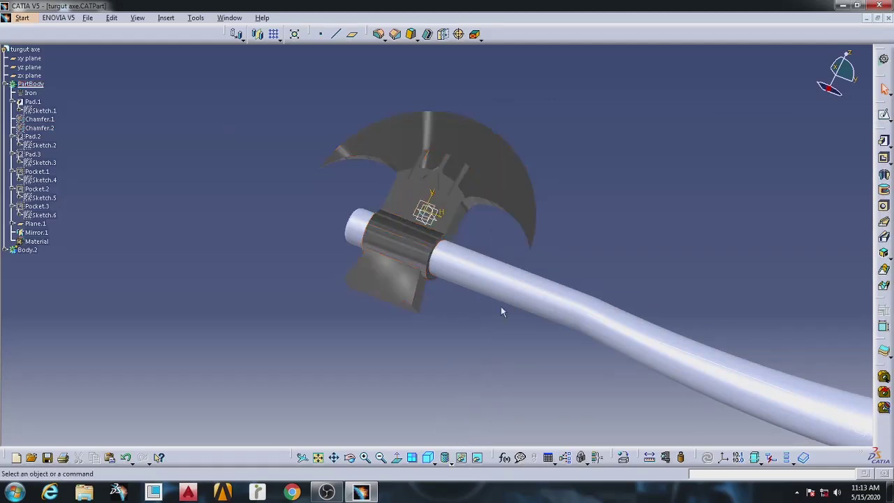
pyautogui.click(641, 340)
# Step: Apply Rosewood from the Wood materials tab to the handle body
pyautogui.click(622, 461)
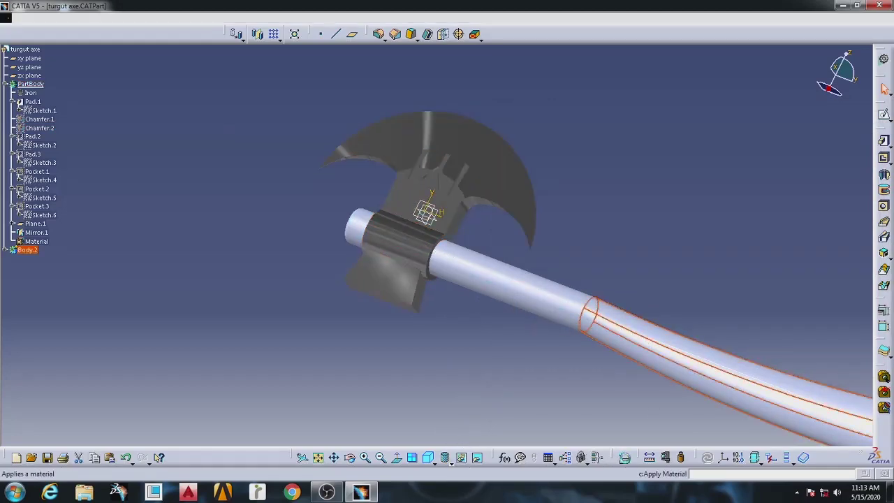
pyautogui.click(778, 149)
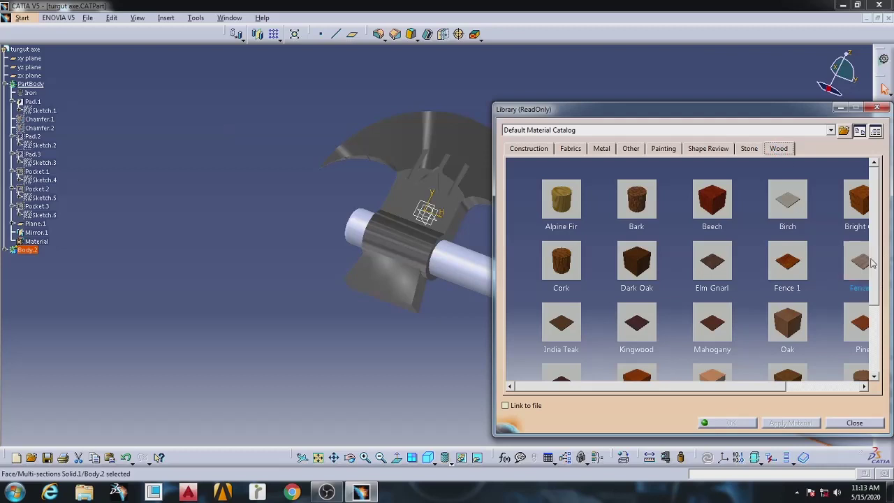
pyautogui.scroll(-3, 866, 266)
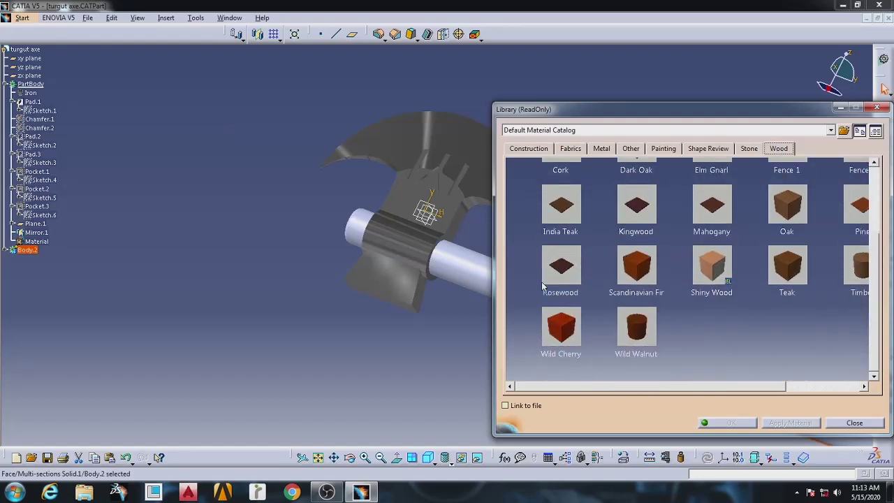
pyautogui.click(543, 283)
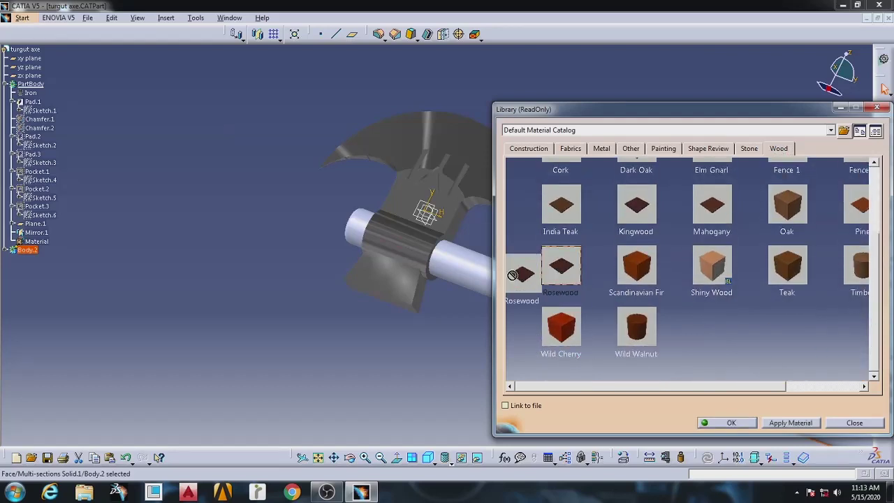
pyautogui.click(732, 423)
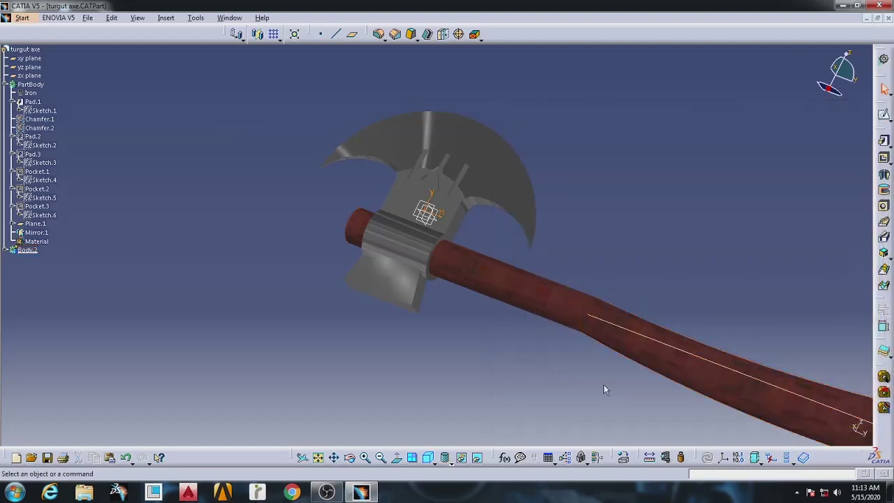
# Step: Hide the Sketch.8 guide curve along the handle and fit the whole axe in view
pyautogui.moveTo(489, 314); pyautogui.dragTo(580, 314, button='middle')
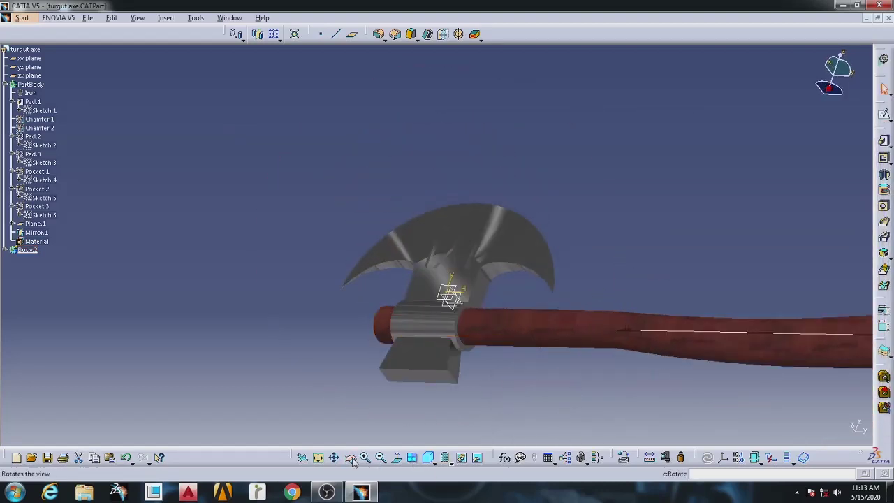
pyautogui.moveTo(650, 361)
pyautogui.mouseDown(button='middle')
pyautogui.moveTo(349, 315)
pyautogui.moveTo(372, 330)
pyautogui.mouseUp(button='middle')
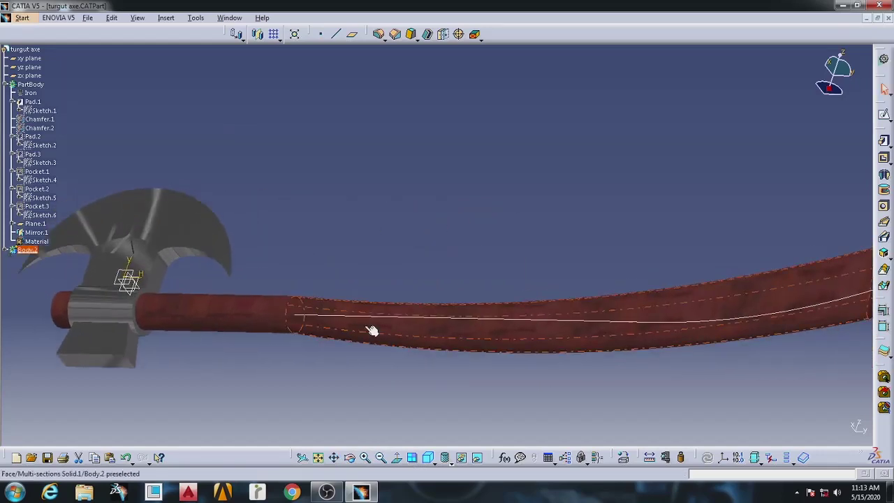
pyautogui.rightClick(516, 322)
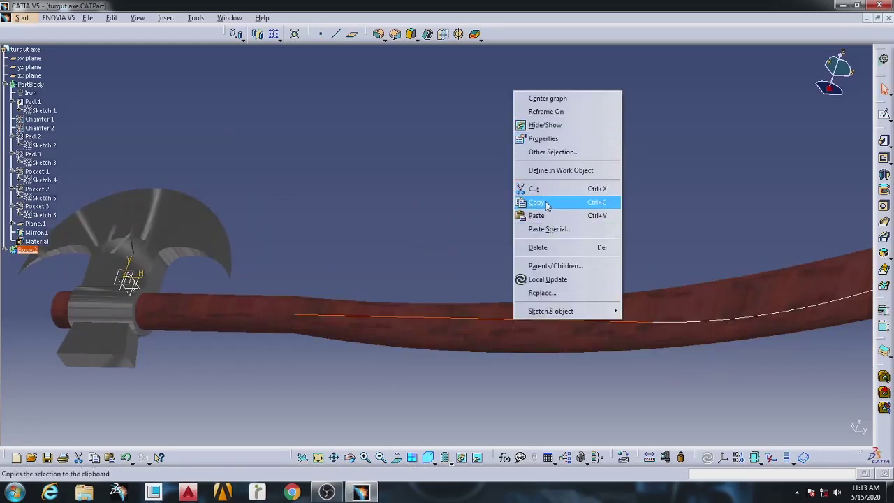
pyautogui.click(557, 126)
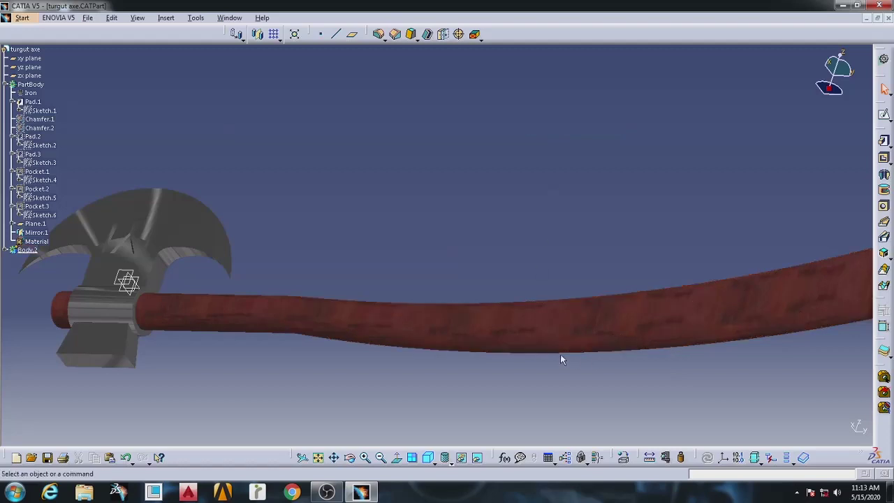
pyautogui.click(318, 458)
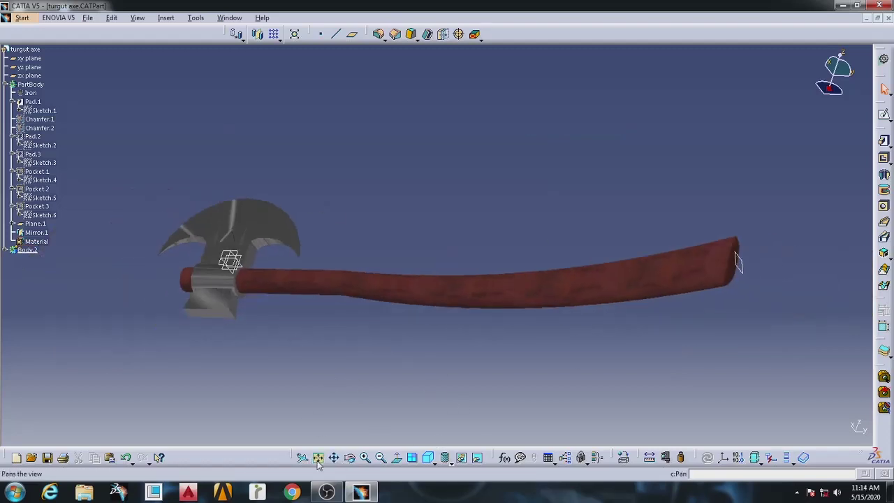
pyautogui.click(350, 458)
pyautogui.moveTo(335, 403)
pyautogui.mouseDown()
pyautogui.moveTo(399, 198)
pyautogui.moveTo(523, 139)
pyautogui.moveTo(451, 224)
pyautogui.moveTo(410, 236)
pyautogui.mouseUp()
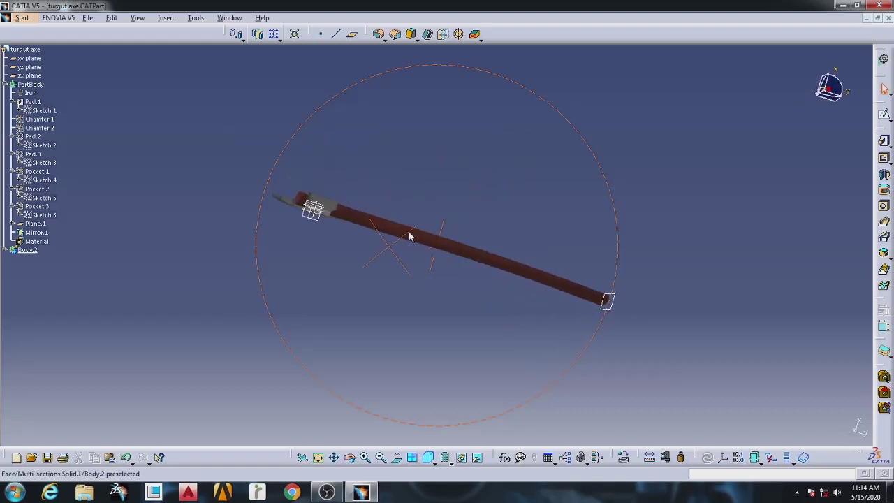
# Step: Hide all planes via Tools > Hide > All Planes and zoom in on the axe
pyautogui.click(195, 17)
pyautogui.moveTo(206, 108)
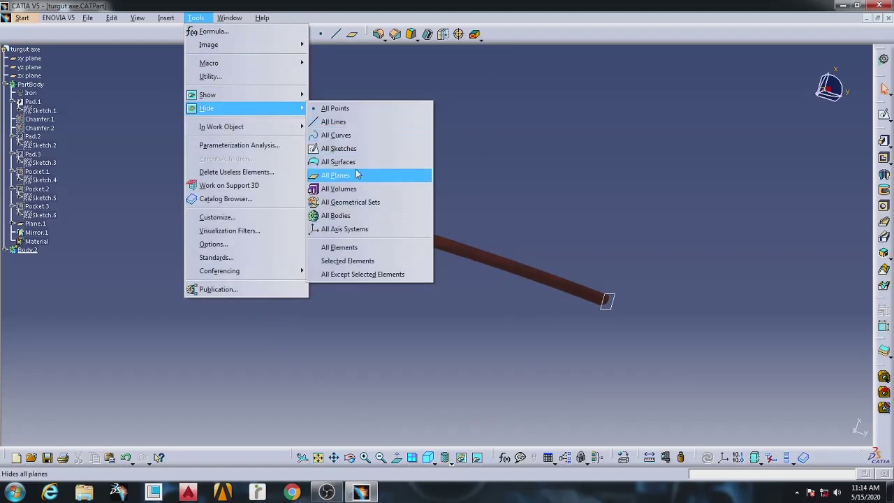
pyautogui.click(355, 187)
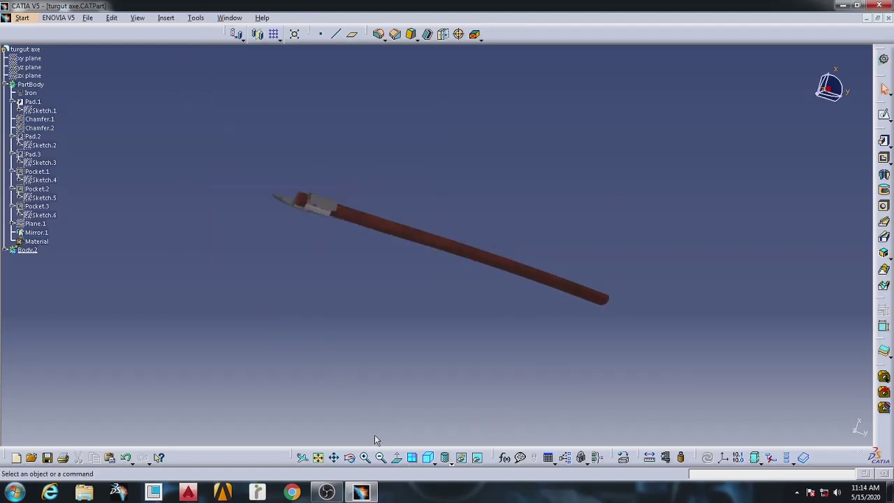
pyautogui.moveTo(380, 291)
pyautogui.mouseDown(button='middle')
pyautogui.moveTo(359, 286)
pyautogui.moveTo(363, 216)
pyautogui.moveTo(390, 119)
pyautogui.mouseUp(button='middle')
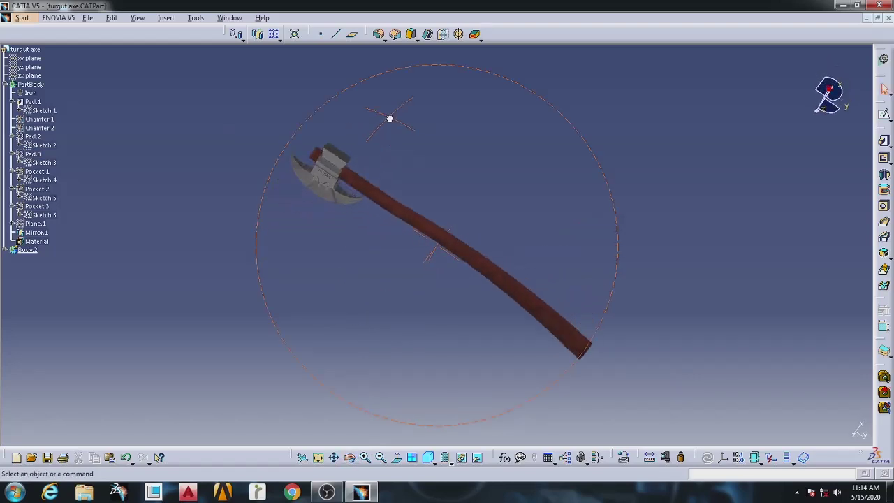
pyautogui.click(364, 457)
pyautogui.click(365, 458)
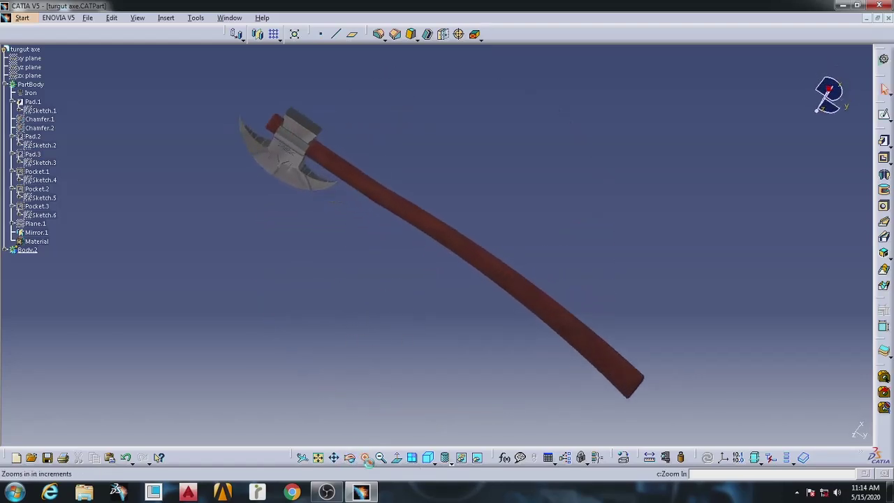
pyautogui.click(364, 458)
pyautogui.click(364, 457)
# Step: Inspect the finished handle and the blade's chamfered face from several angles
pyautogui.moveTo(606, 367); pyautogui.dragTo(703, 292, button='middle')
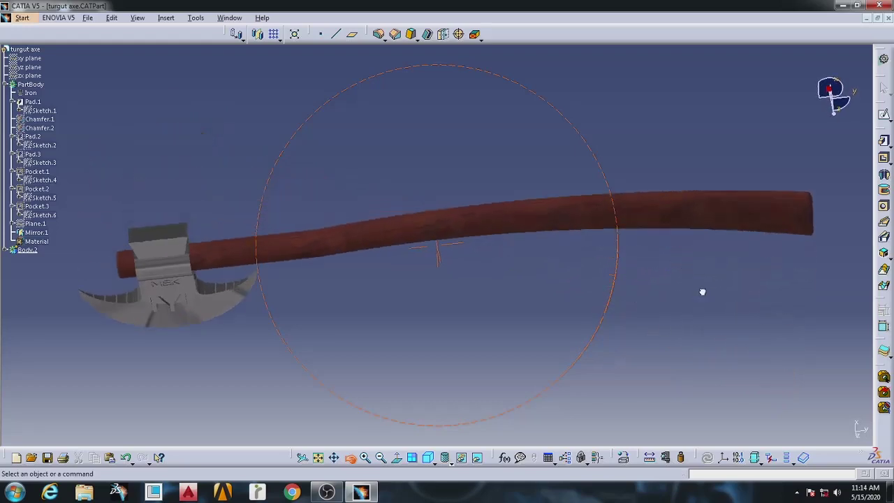
pyautogui.click(365, 457)
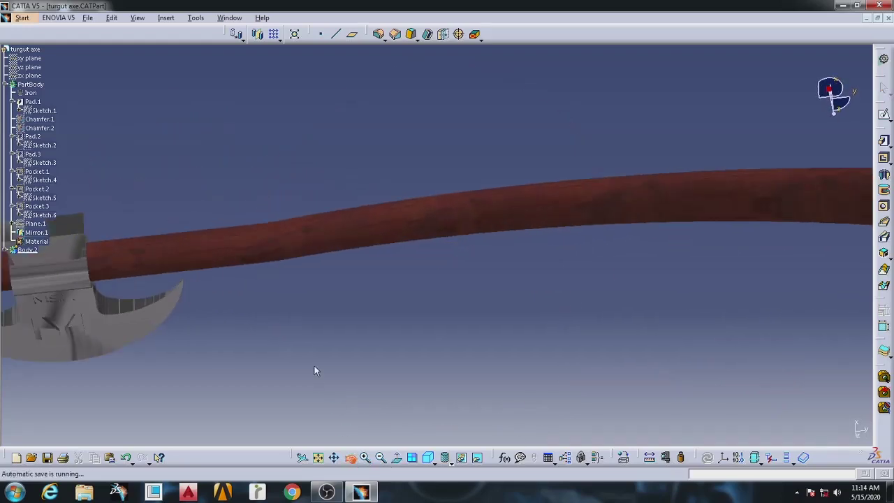
pyautogui.moveTo(315, 369)
pyautogui.mouseDown(button='middle')
pyautogui.moveTo(416, 319)
pyautogui.moveTo(405, 273)
pyautogui.moveTo(479, 282)
pyautogui.moveTo(335, 266)
pyautogui.moveTo(286, 175)
pyautogui.moveTo(385, 312)
pyautogui.moveTo(393, 253)
pyautogui.moveTo(383, 378)
pyautogui.mouseUp(button='middle')
pyautogui.click(381, 457)
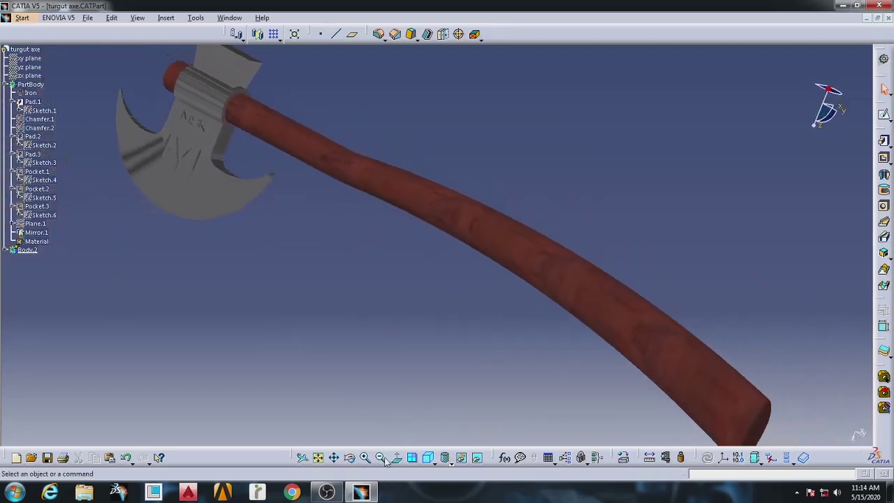
pyautogui.click(381, 457)
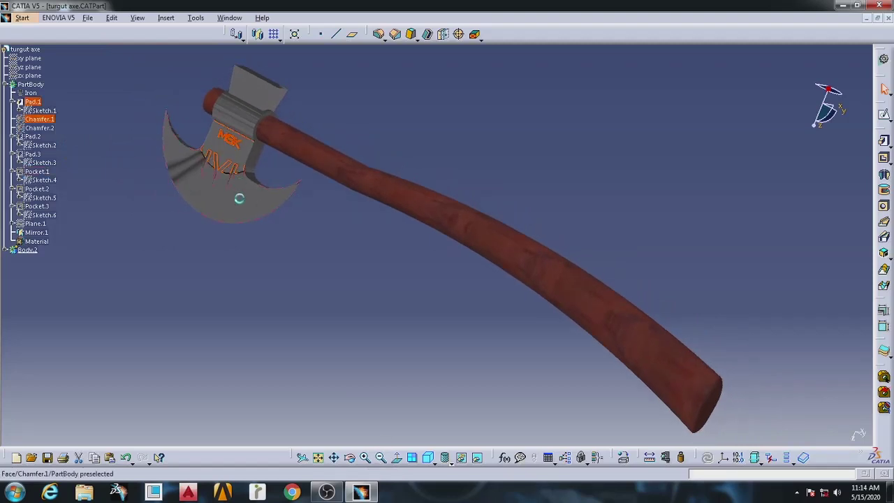
pyautogui.click(234, 209)
pyautogui.click(264, 233)
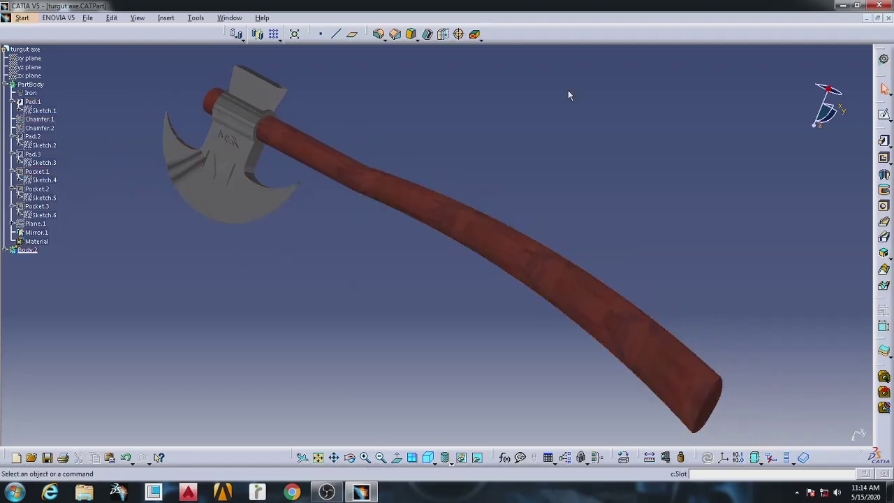